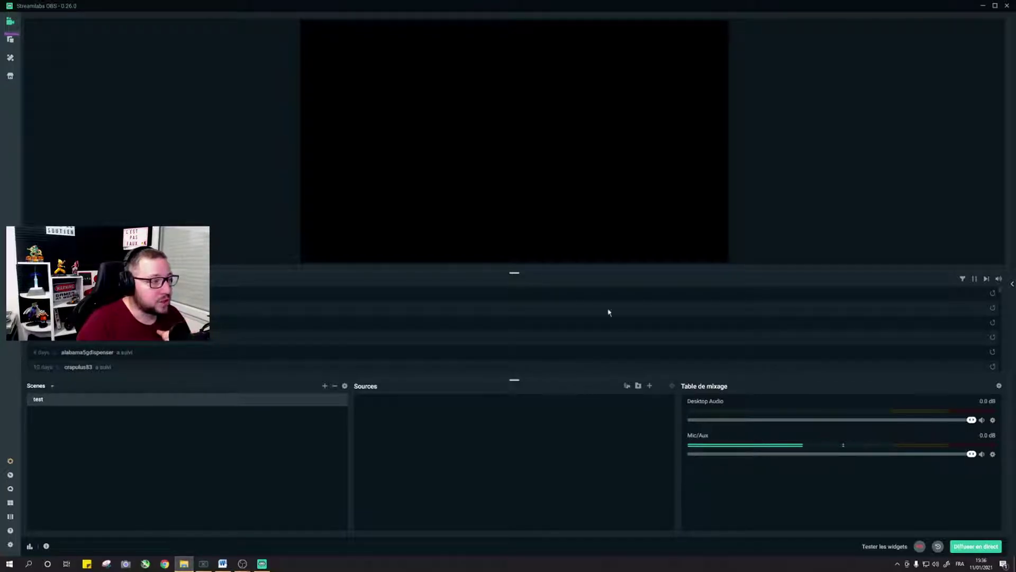
- Open the automatic optimization page from the general settings and skip it without starting the analysis
click(11, 545)
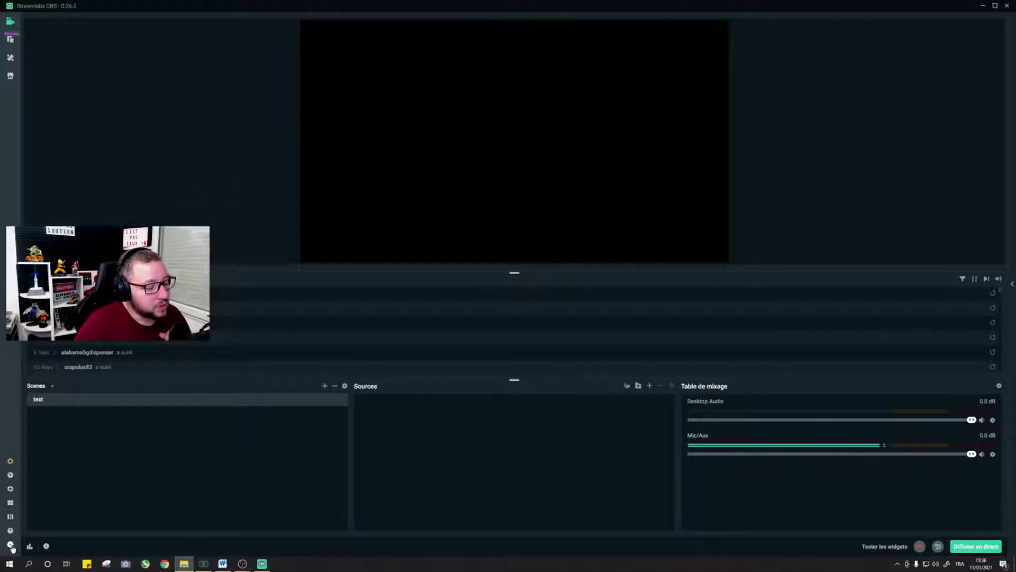
drag(498, 127, 481, 105)
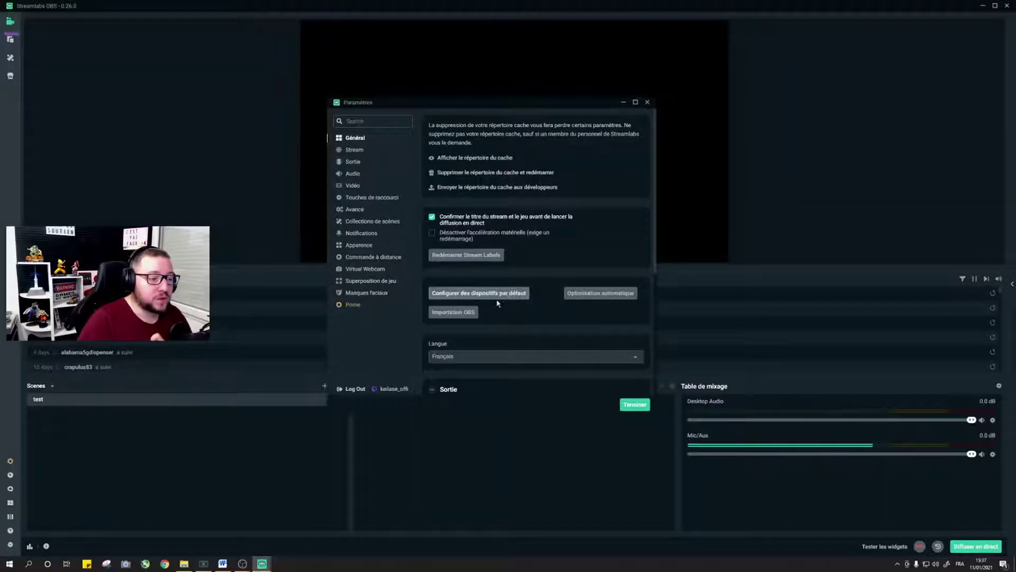
click(586, 294)
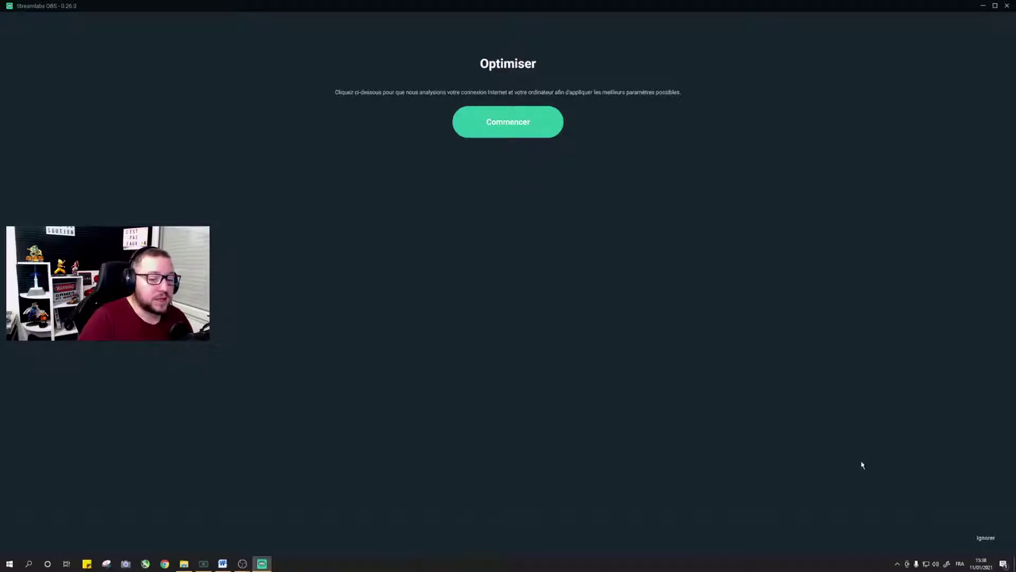
click(985, 538)
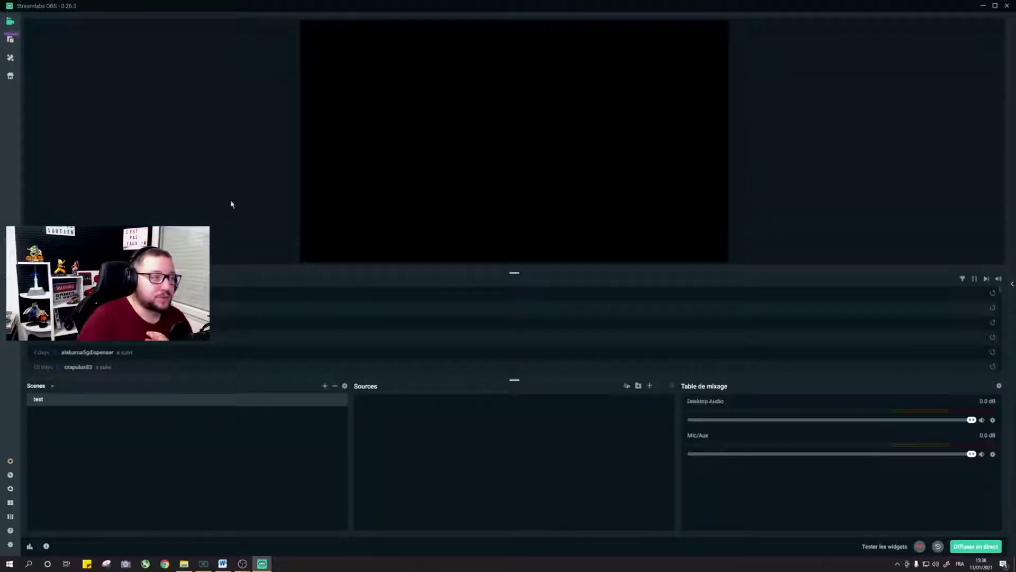
- Open the import of existing OBS settings and choose the Live profile
click(10, 544)
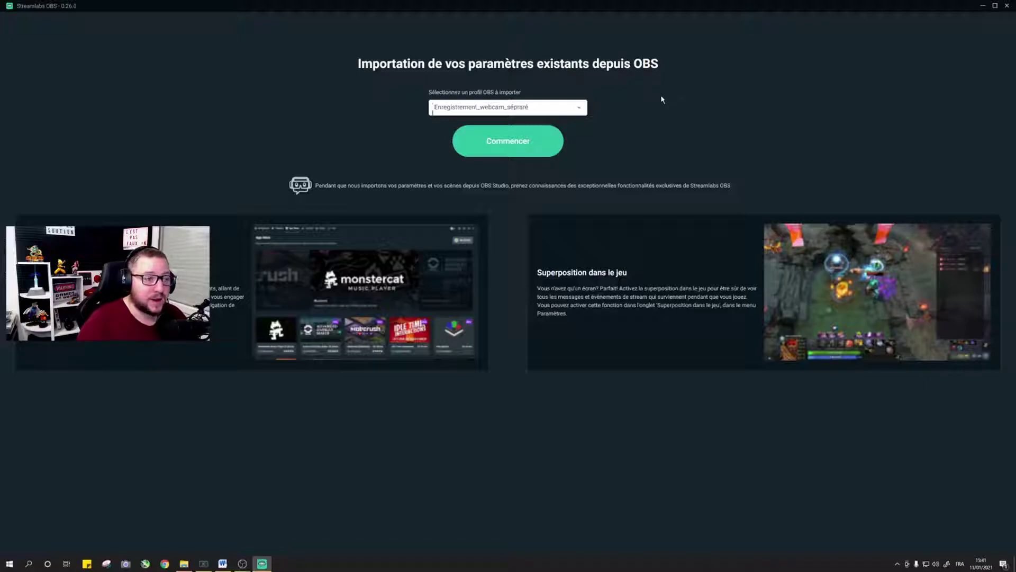
click(579, 111)
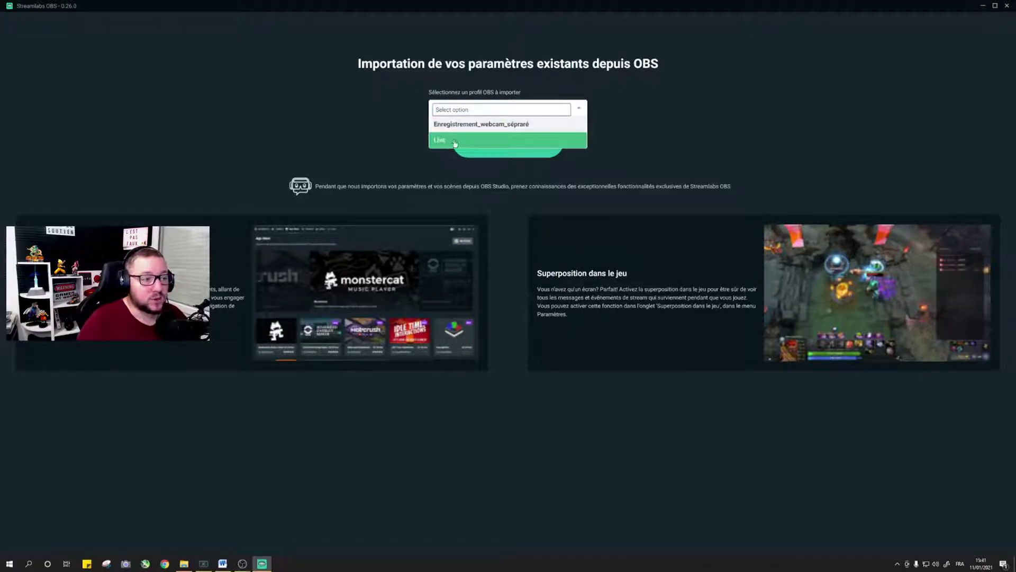
click(483, 140)
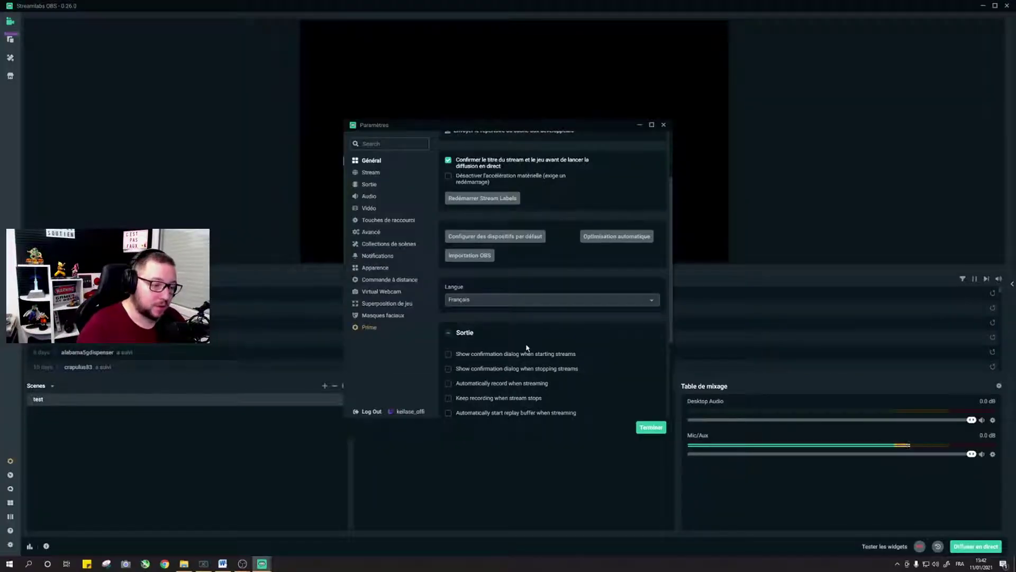
- Review the output and source alignment options in the general settings and open the stream settings
scroll(527, 347, down, 3)
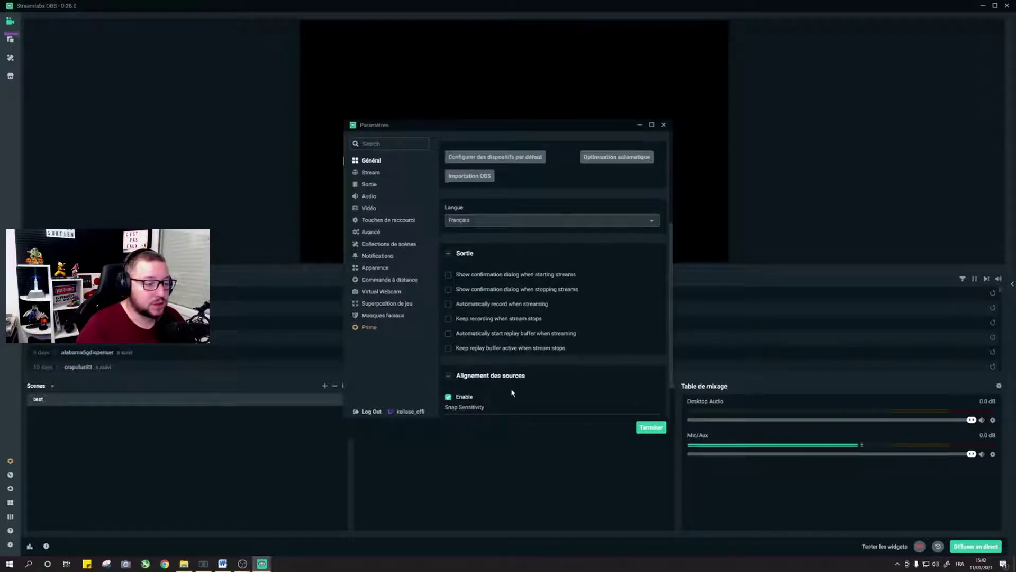
scroll(524, 352, down, 2)
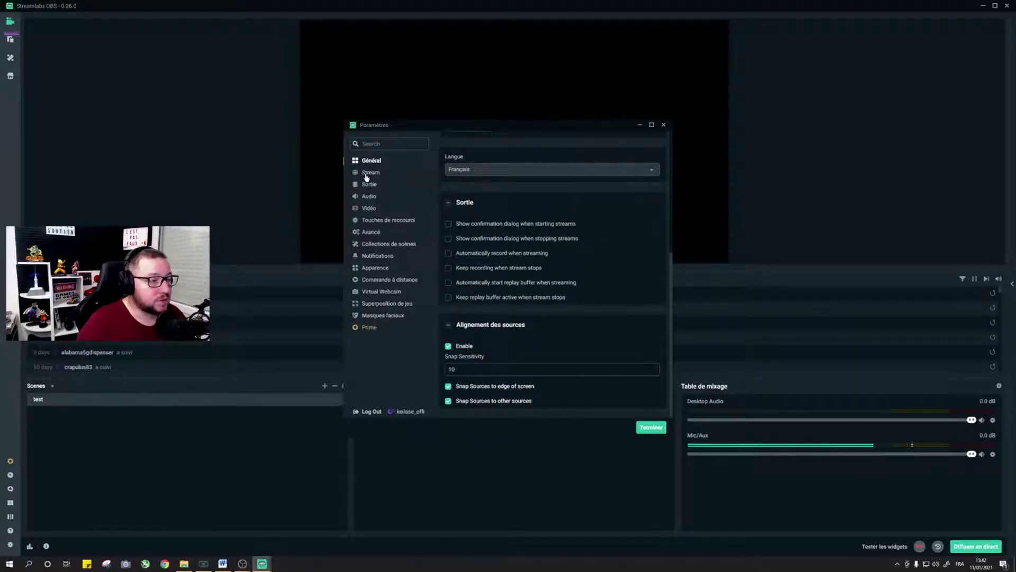
click(373, 175)
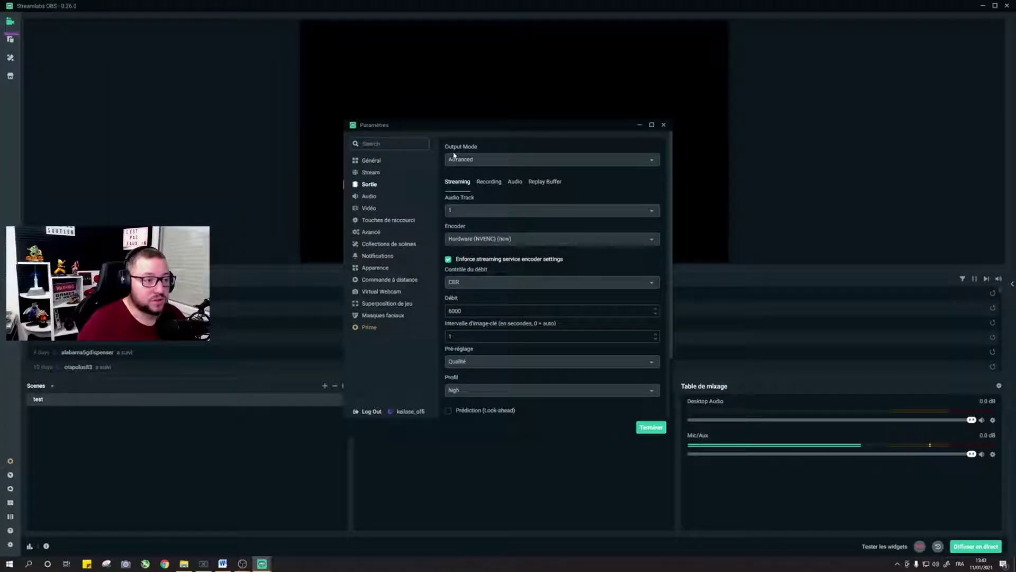
- Set the output mode to Advanced after viewing Simple, and select Hardware (NVENC) (new) as the streaming encoder
click(451, 160)
click(460, 172)
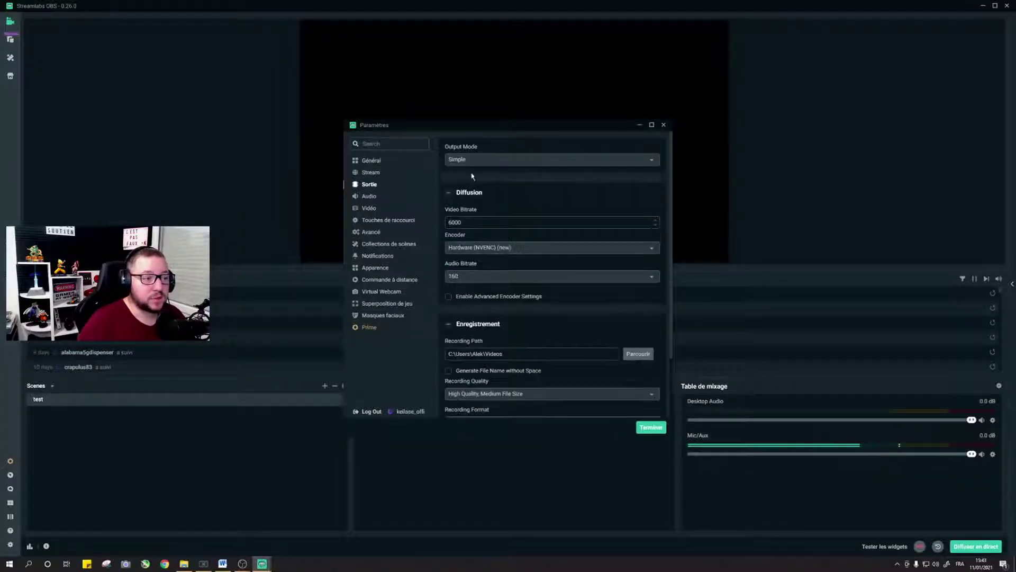
click(466, 161)
click(462, 188)
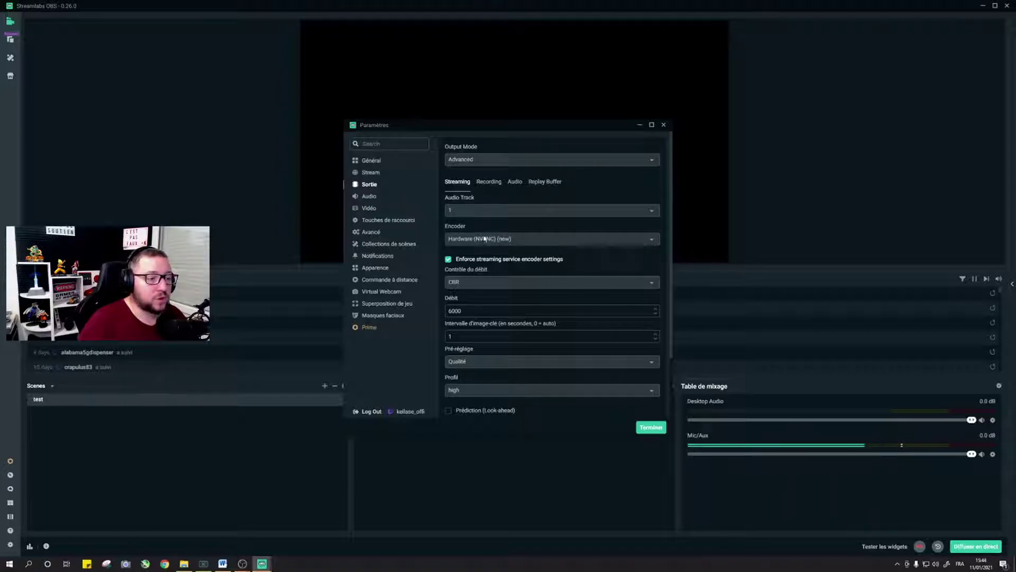
click(516, 241)
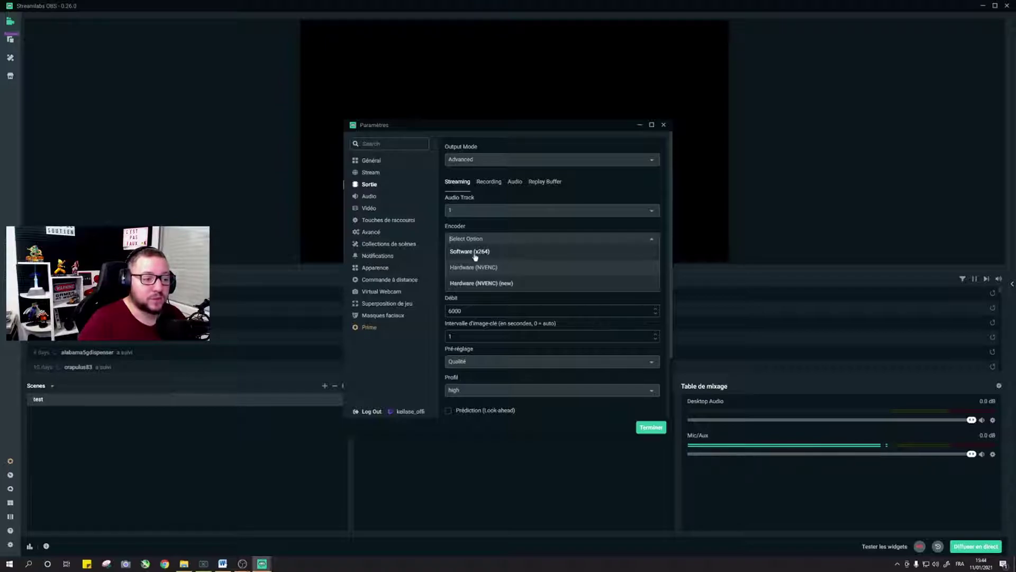
click(497, 285)
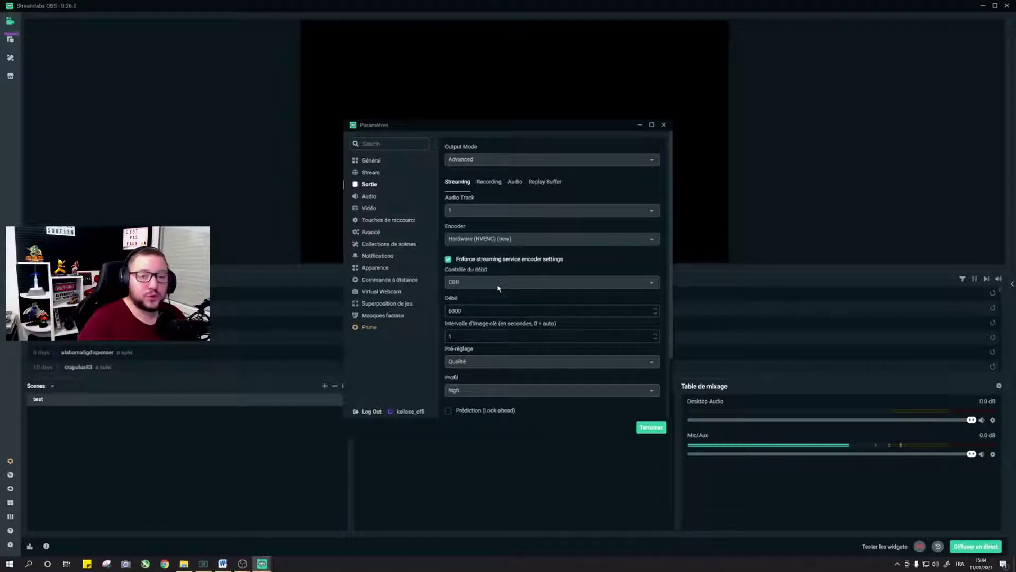
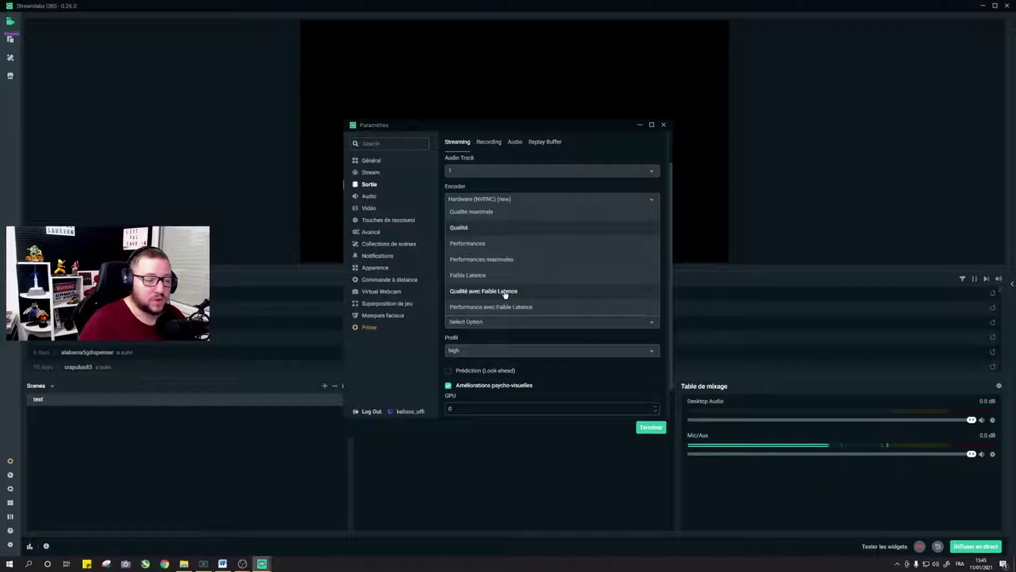
- Set the streaming encoder's preset to Qualité and its profile to high
click(465, 233)
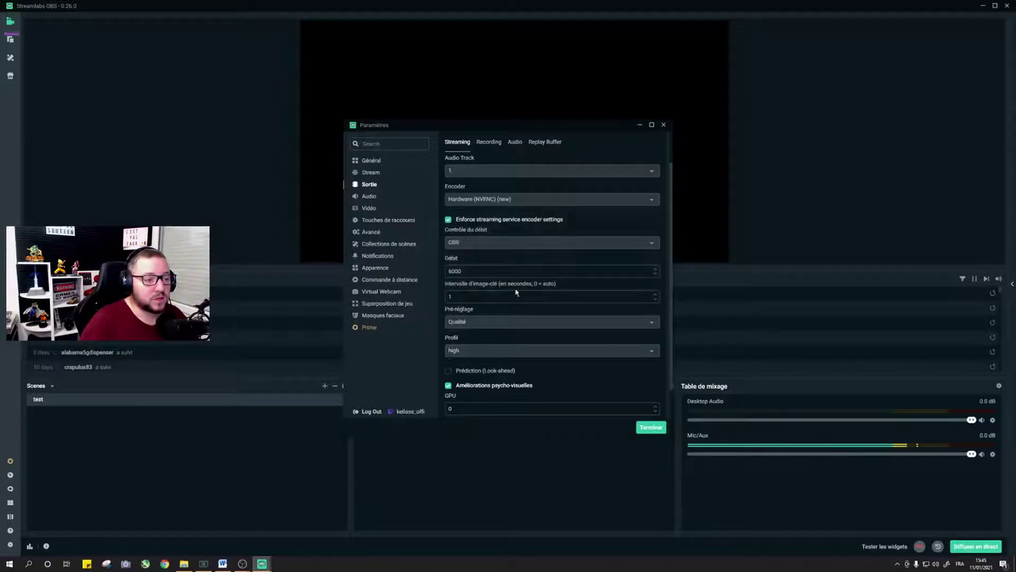
click(468, 352)
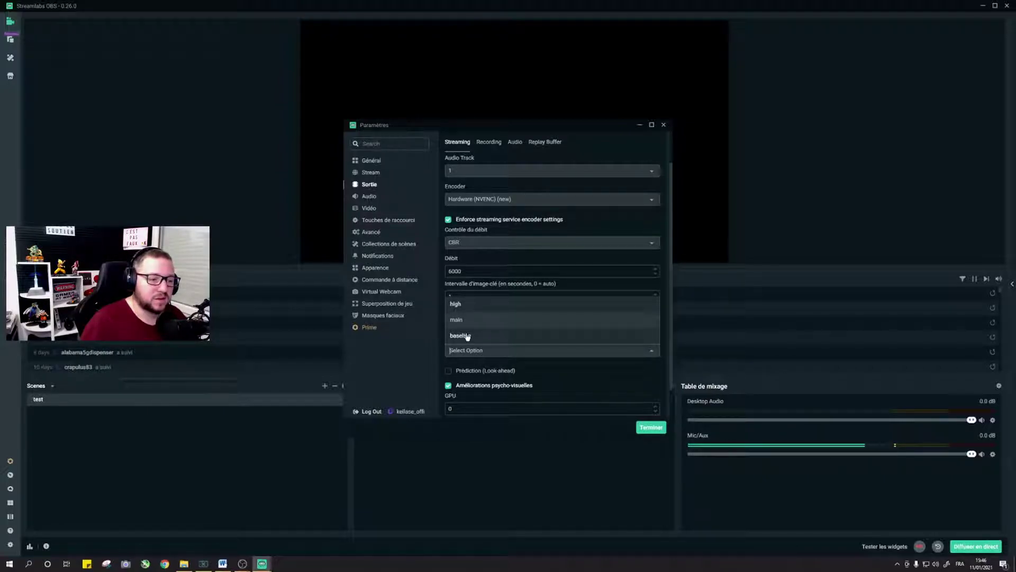
click(463, 306)
scroll(477, 350, down, 1)
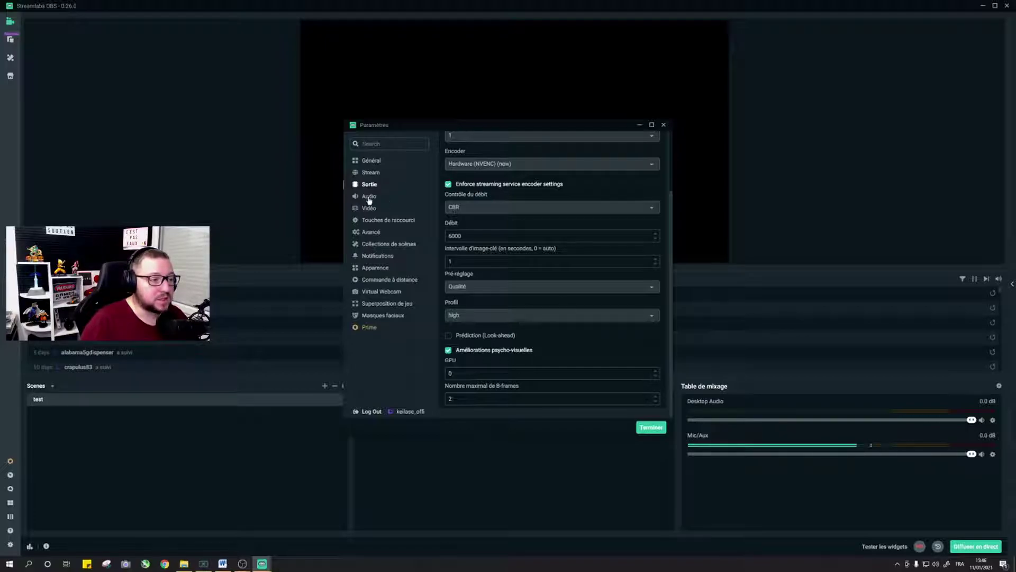
- Look through the audio, video and hotkey settings, including the available common FPS values
click(366, 199)
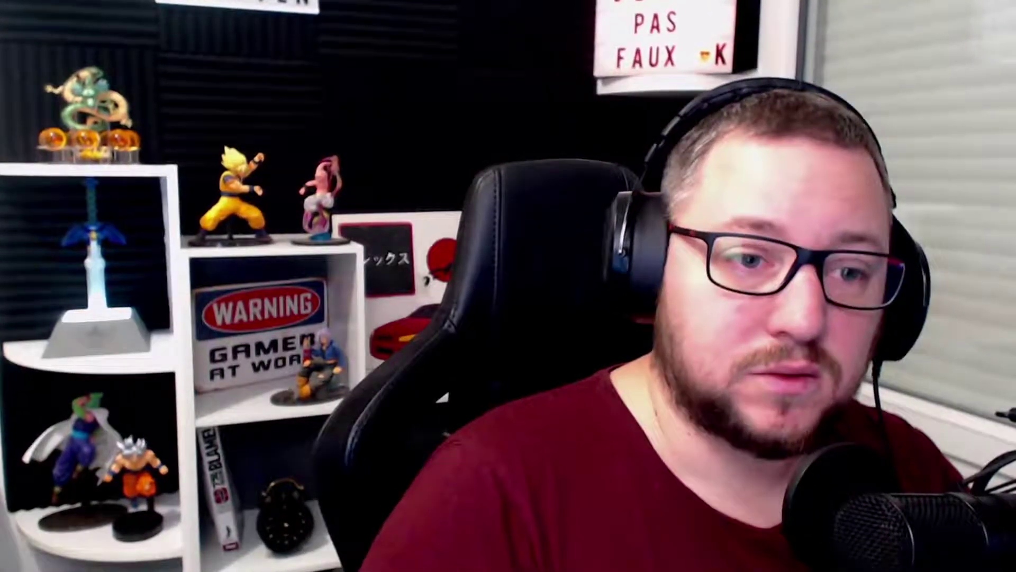
click(369, 208)
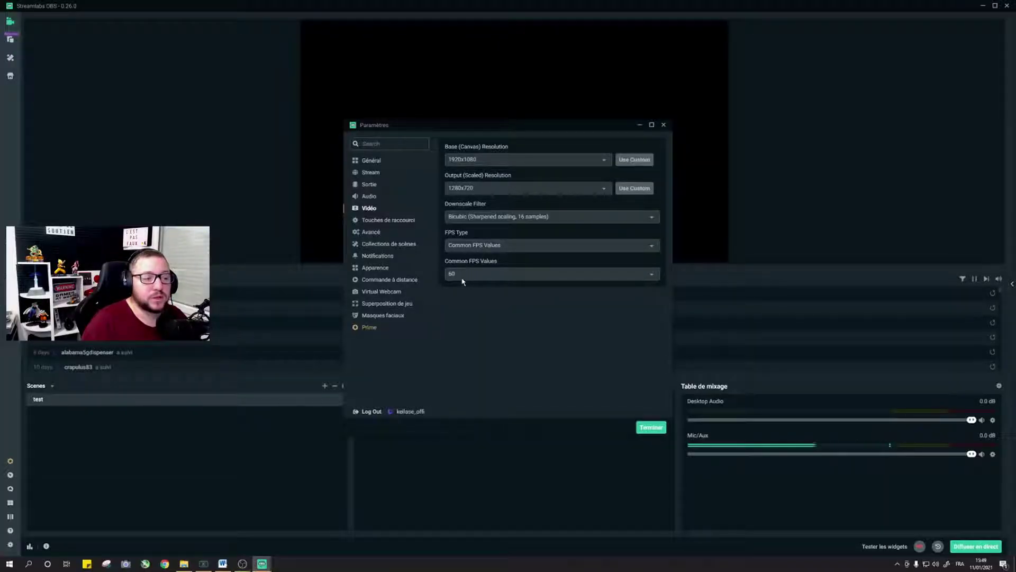
click(472, 272)
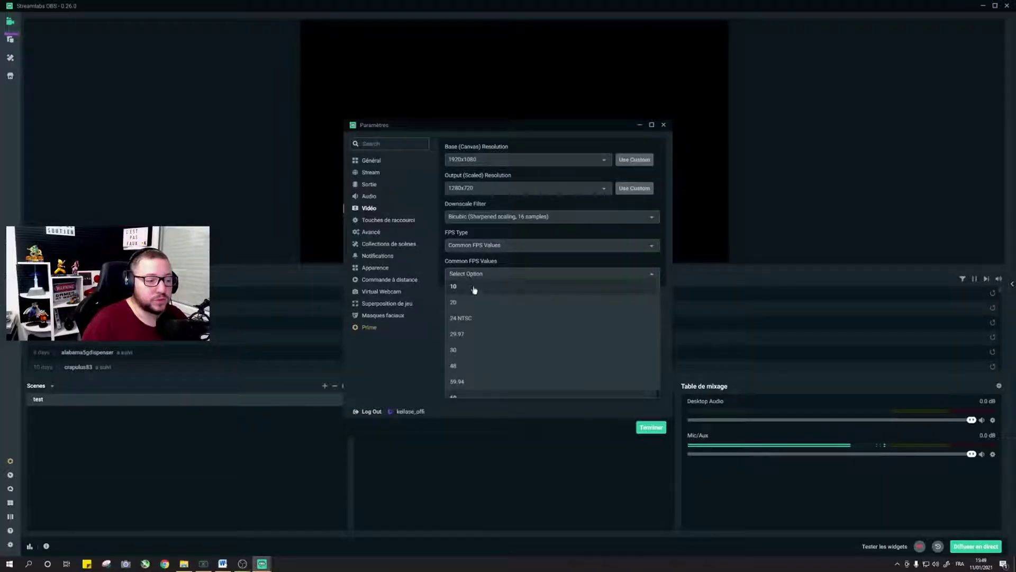
click(398, 223)
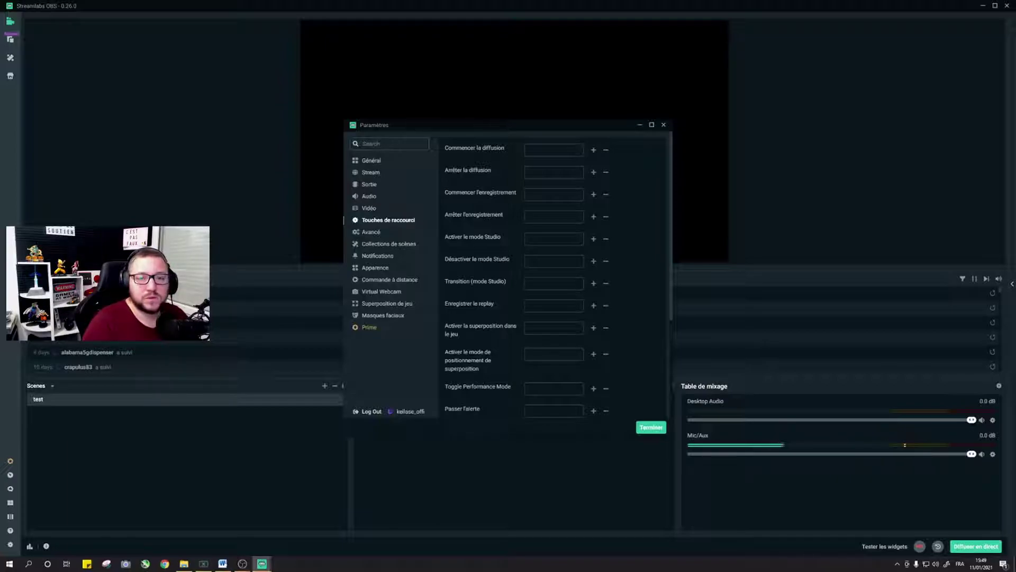
scroll(553, 287, down, 5)
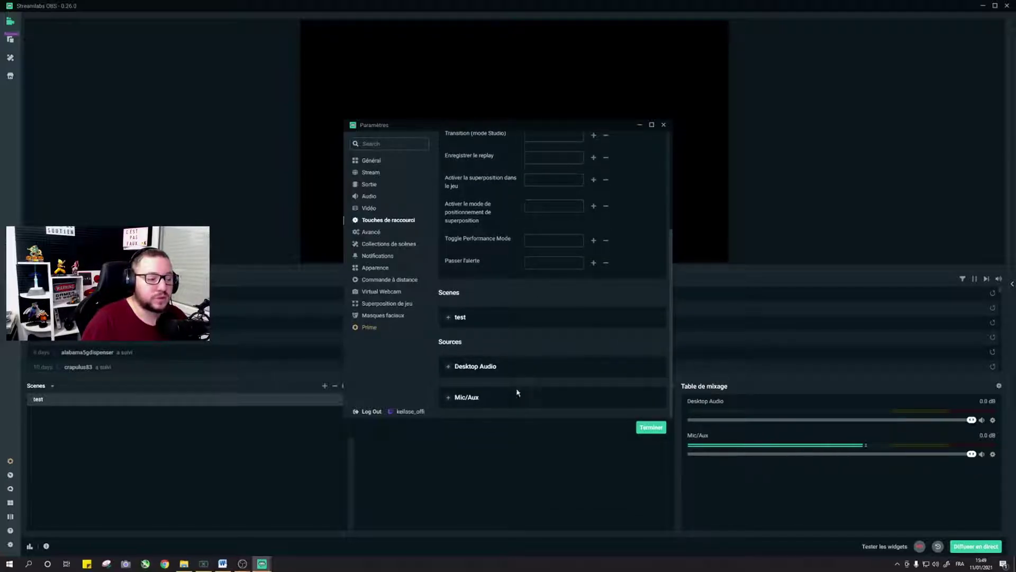
- Set the process priority to Normal in the advanced settings
click(386, 232)
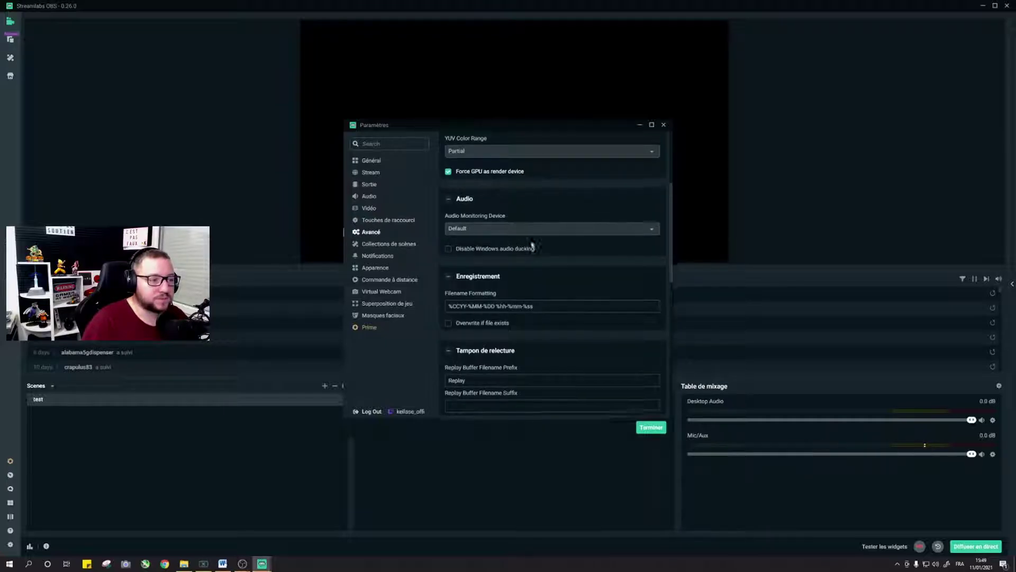
scroll(536, 249, up, 3)
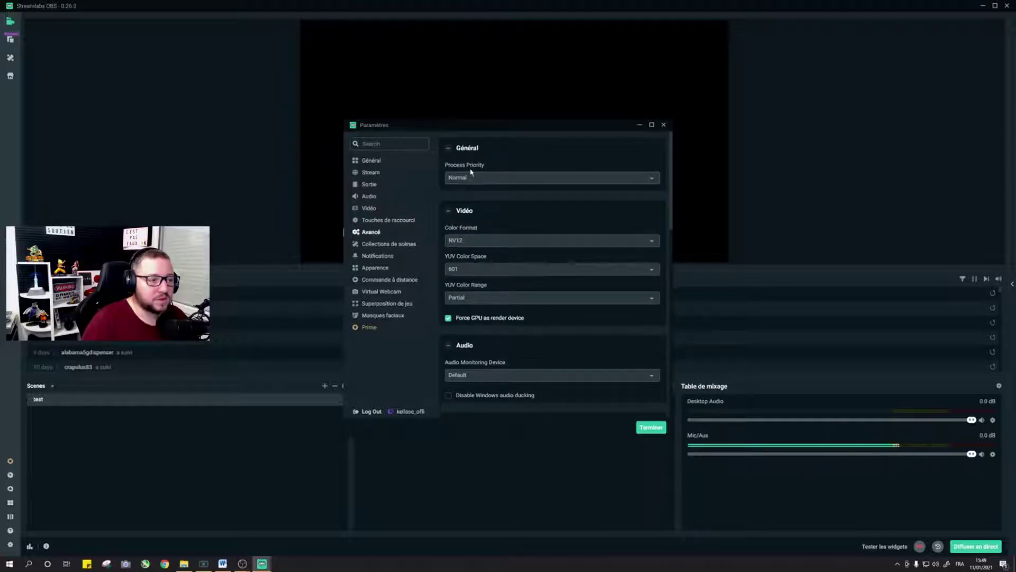
click(486, 177)
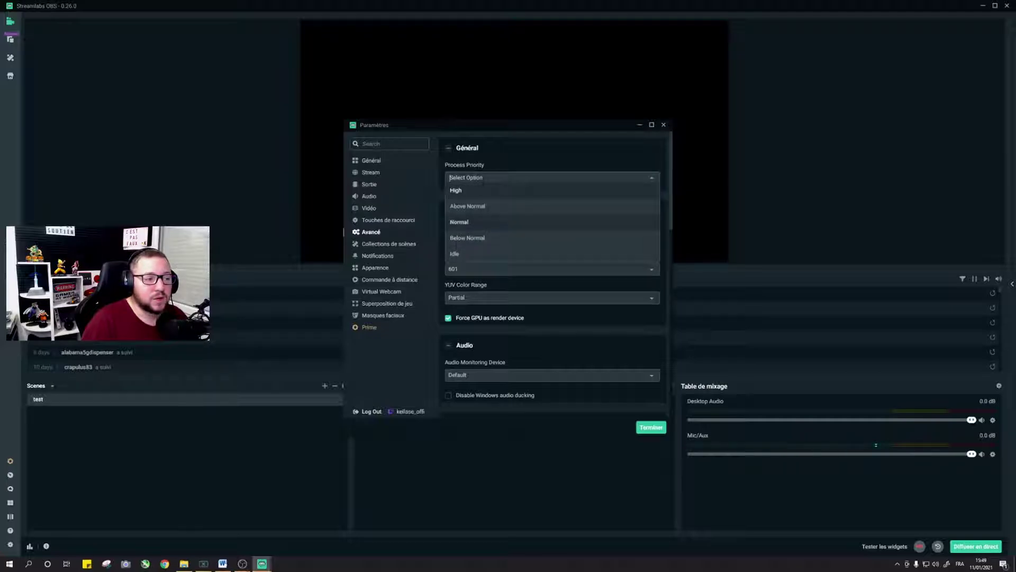
click(478, 225)
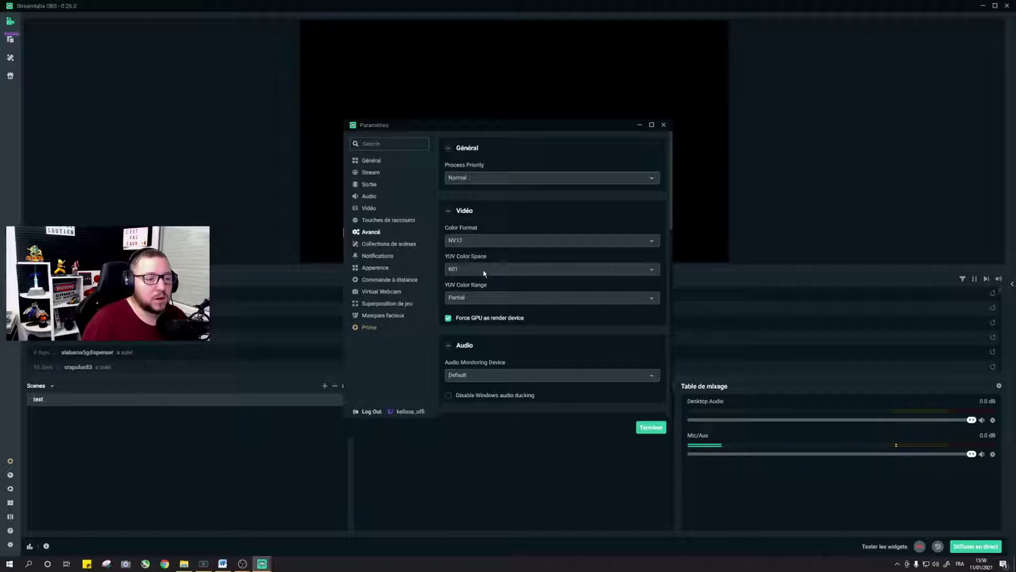
- Set the YUV color space to 601 and view the YUV color range options, keeping Partial
click(651, 271)
click(452, 293)
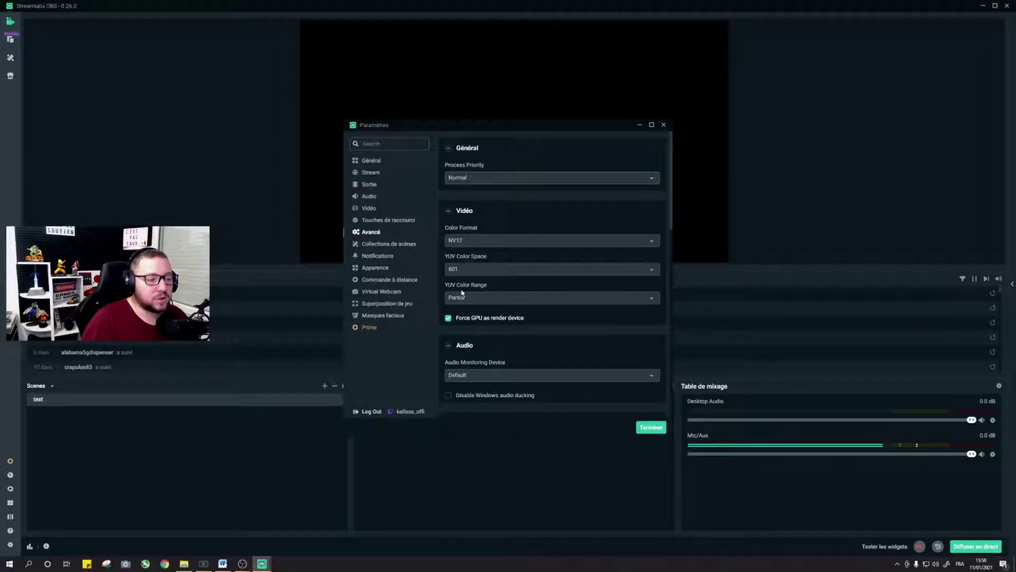
click(652, 301)
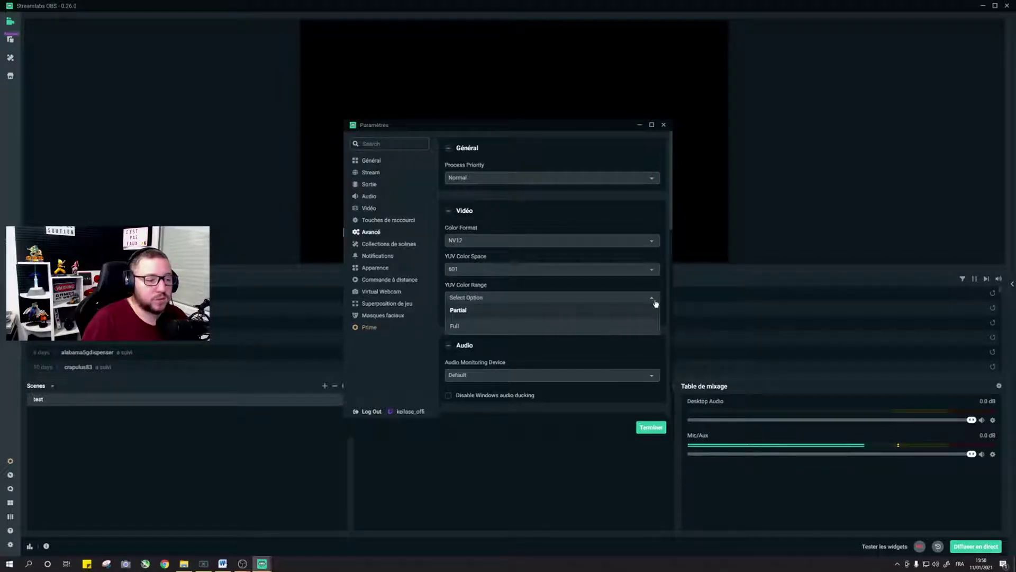
click(655, 303)
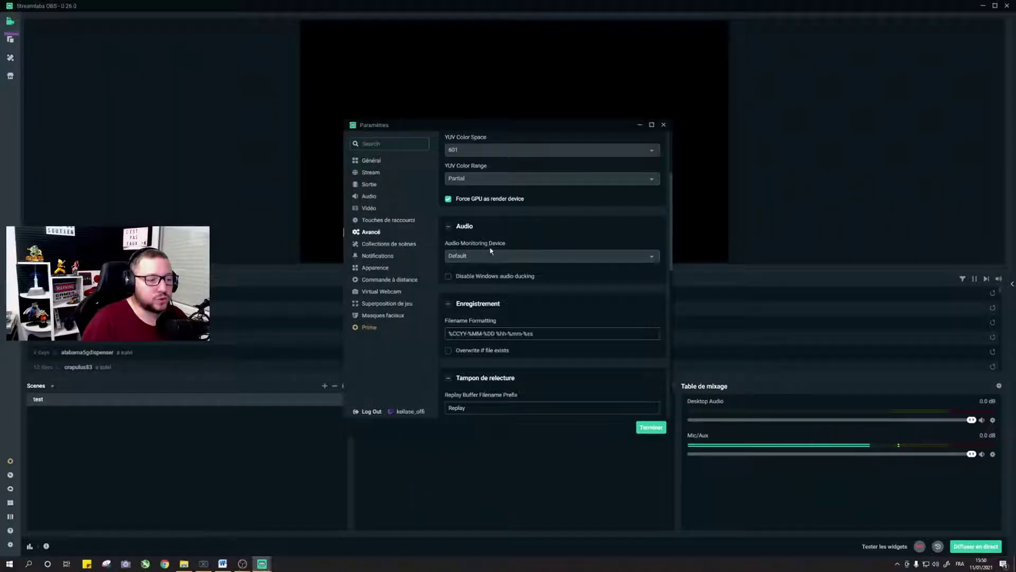
- Examine the available audio monitoring devices and the recording, replay buffer, stream delay and automatic reconnection settings
click(646, 258)
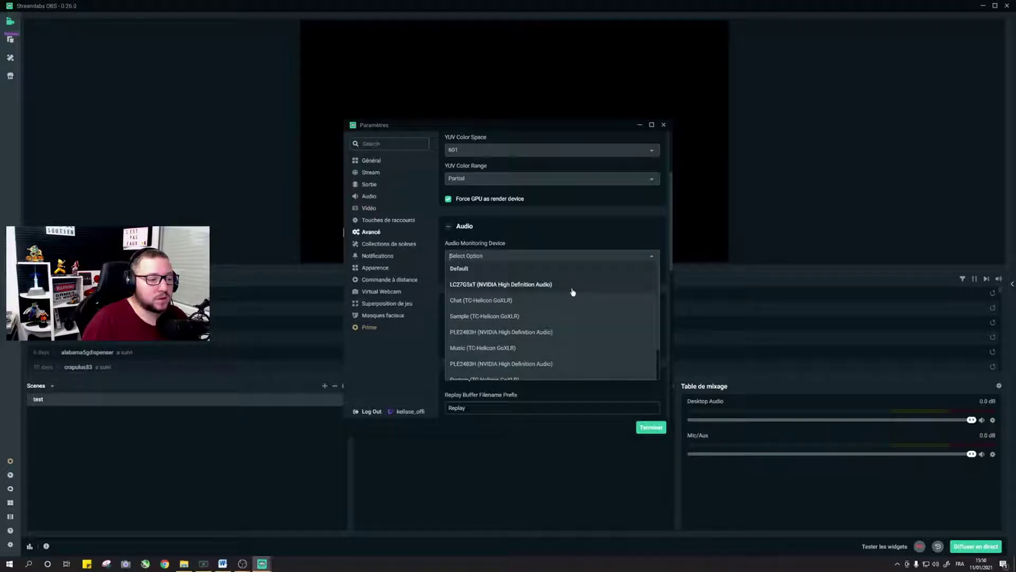
scroll(531, 331, down, 1)
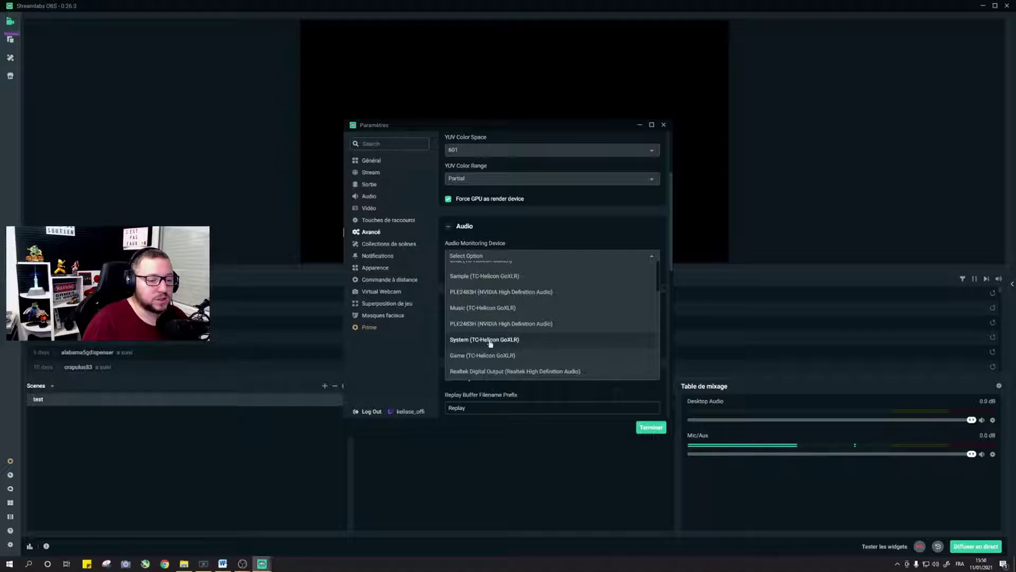
click(441, 310)
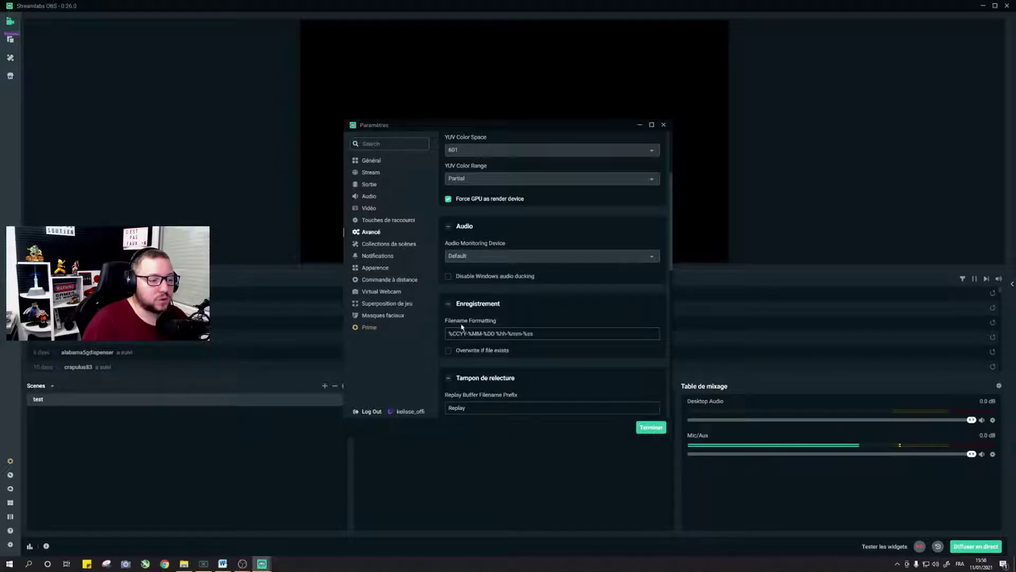
scroll(482, 317, down, 3)
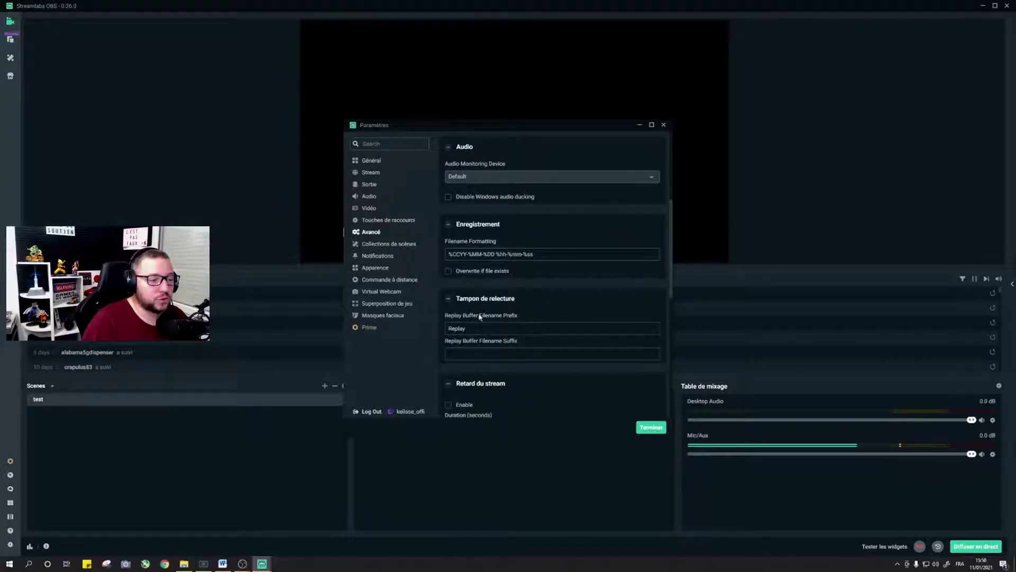
scroll(484, 317, down, 4)
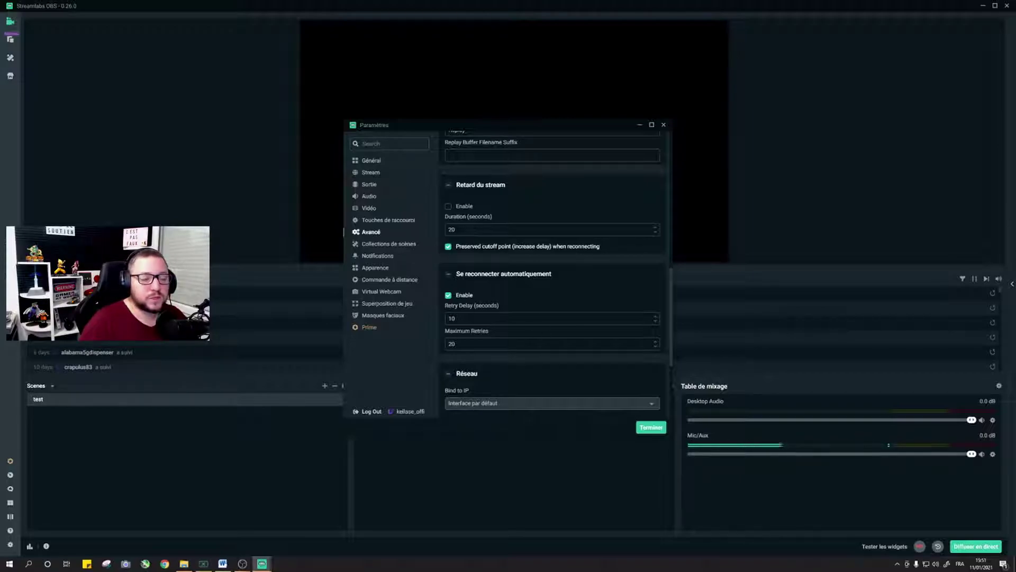
- Look through the network, sources and media file settings, the scene collections, virtual webcam, game overlay and face mask settings
scroll(490, 248, down, 3)
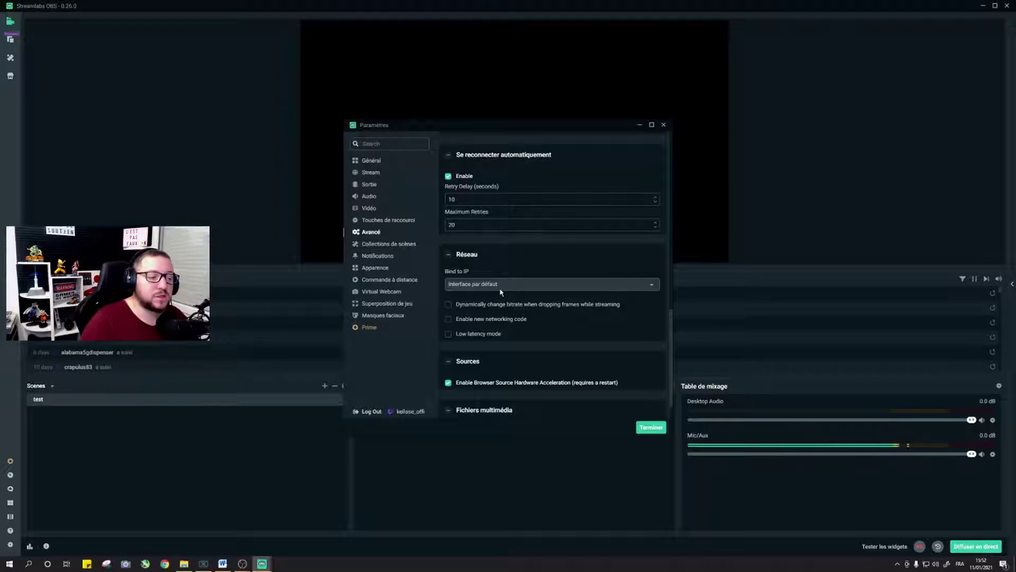
scroll(500, 291, down, 1)
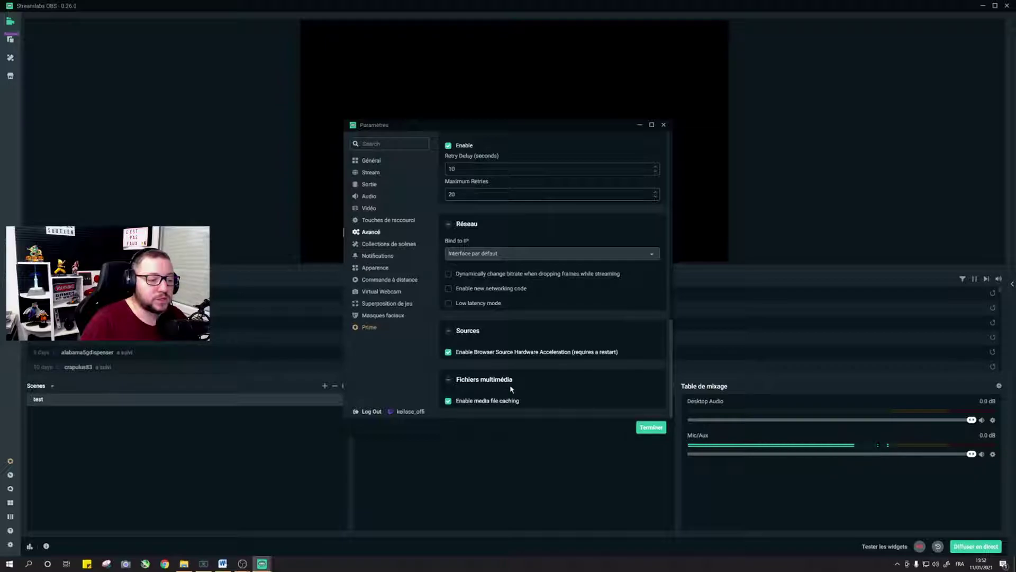
click(376, 244)
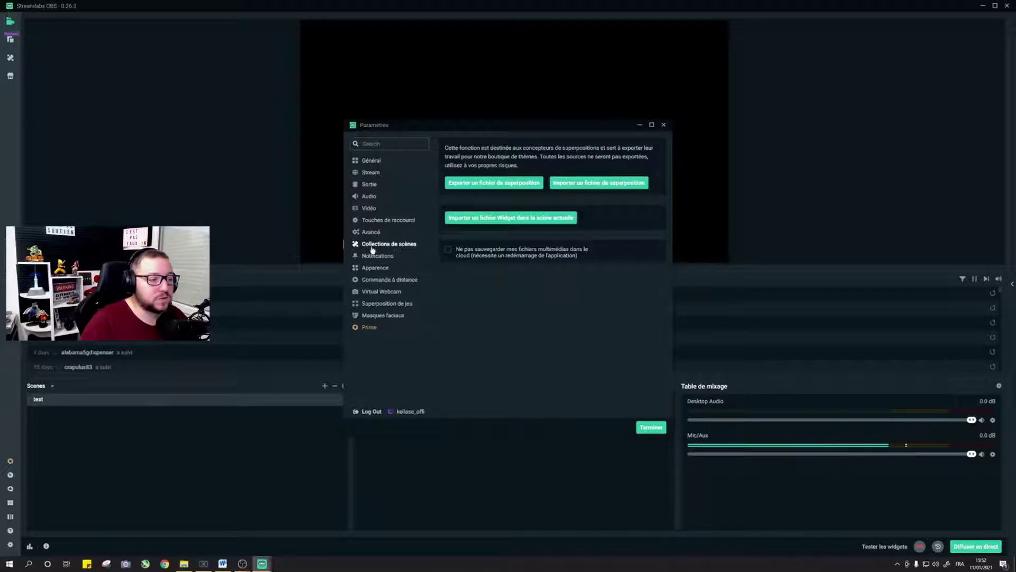
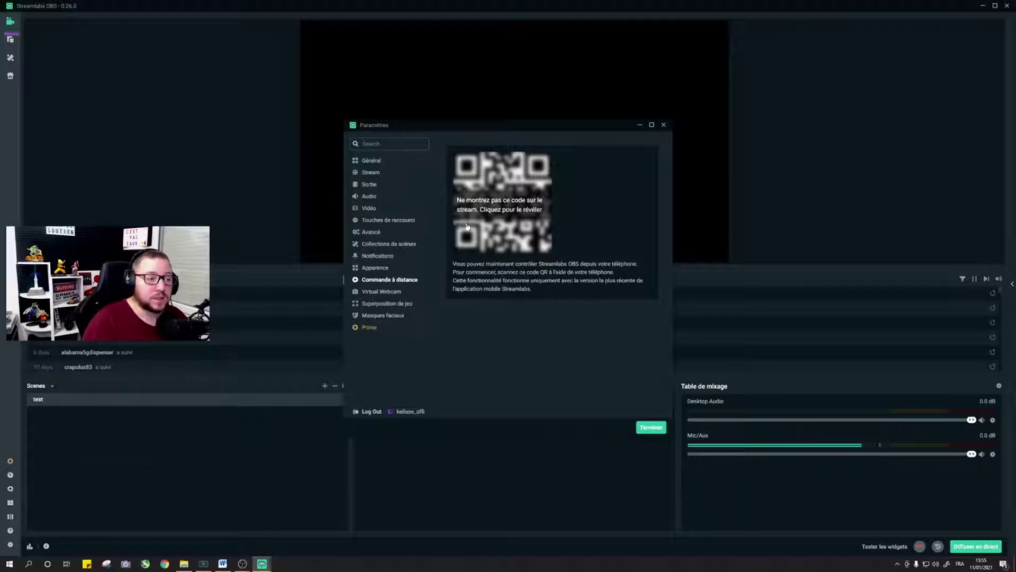
click(370, 292)
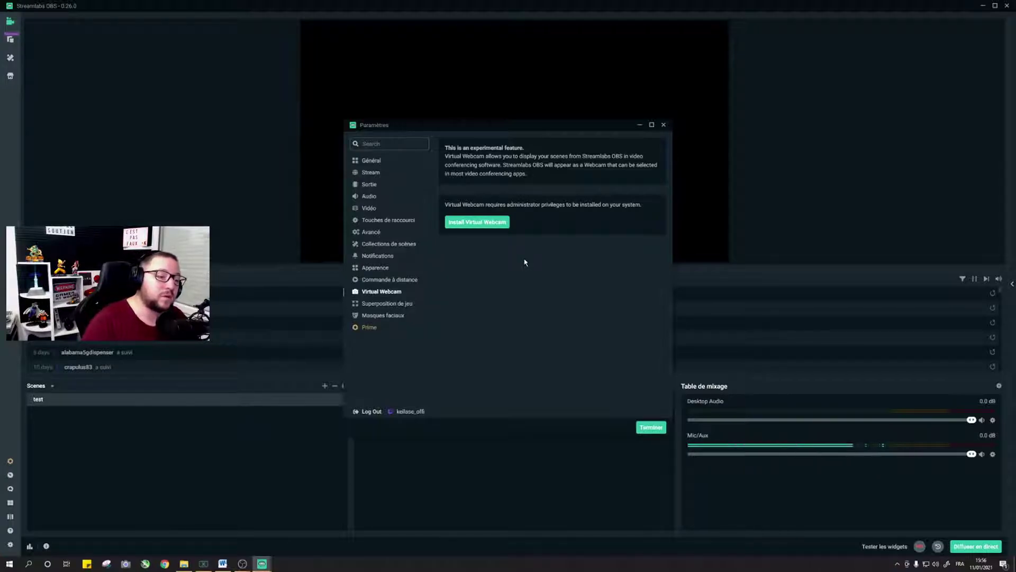
click(382, 303)
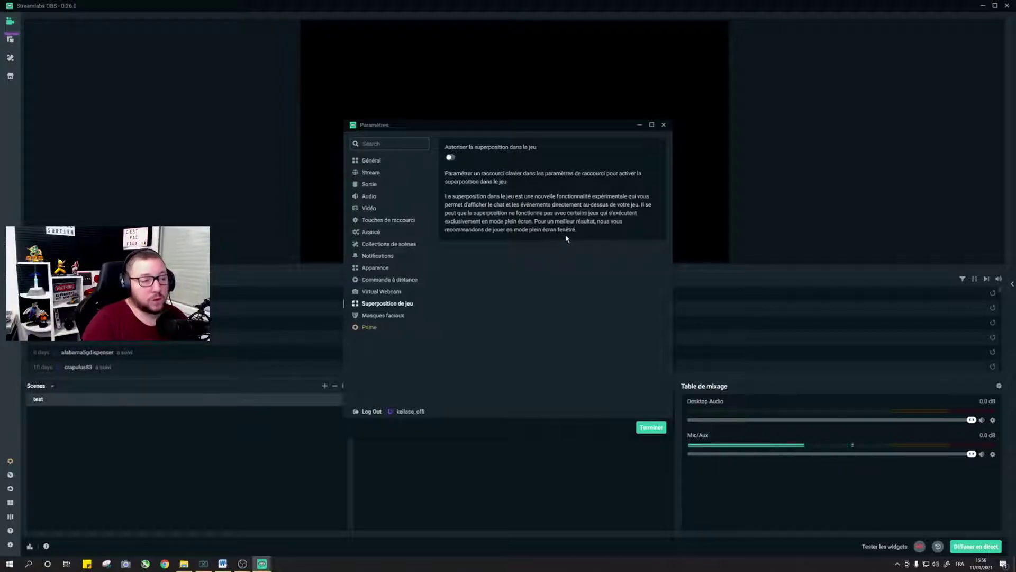
click(370, 316)
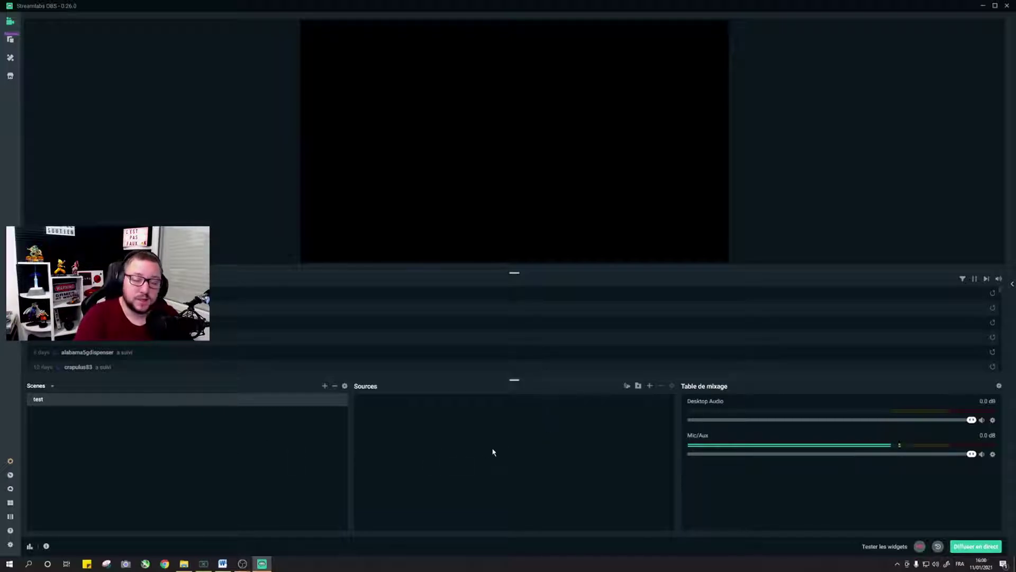
- View the scene naming dialog and the source types available for the test scene, without adding a scene or source
click(324, 386)
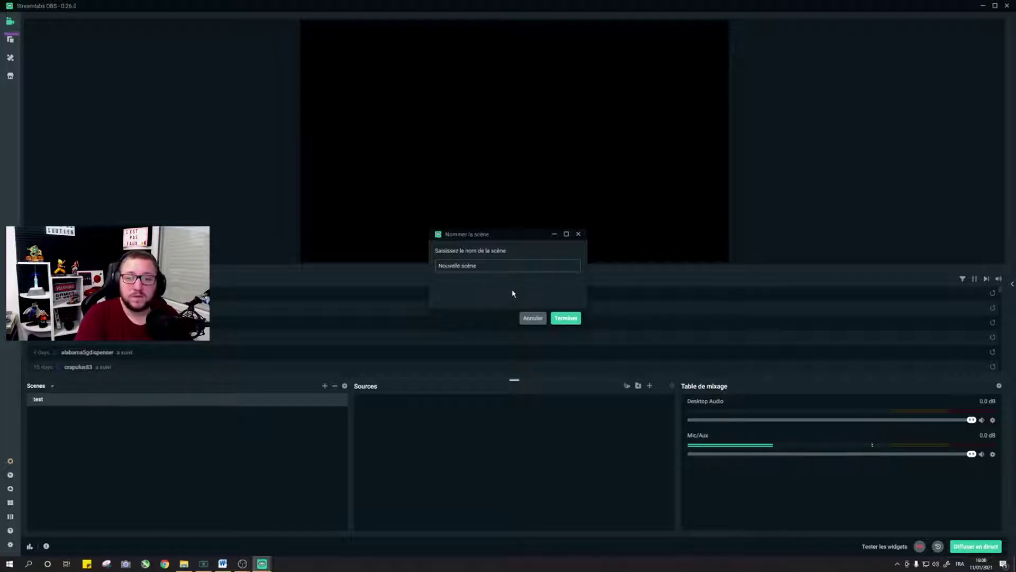
click(535, 319)
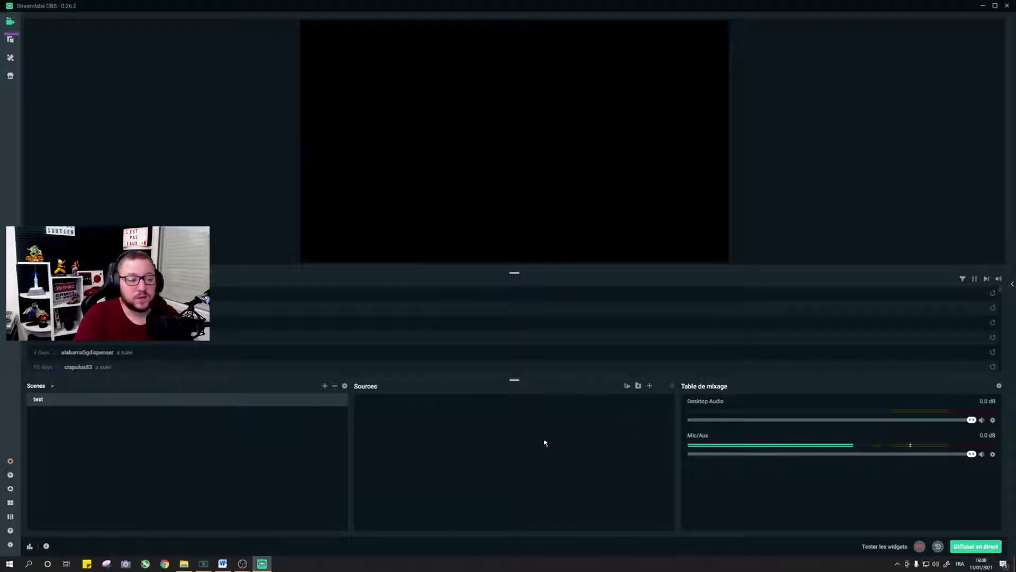
click(651, 386)
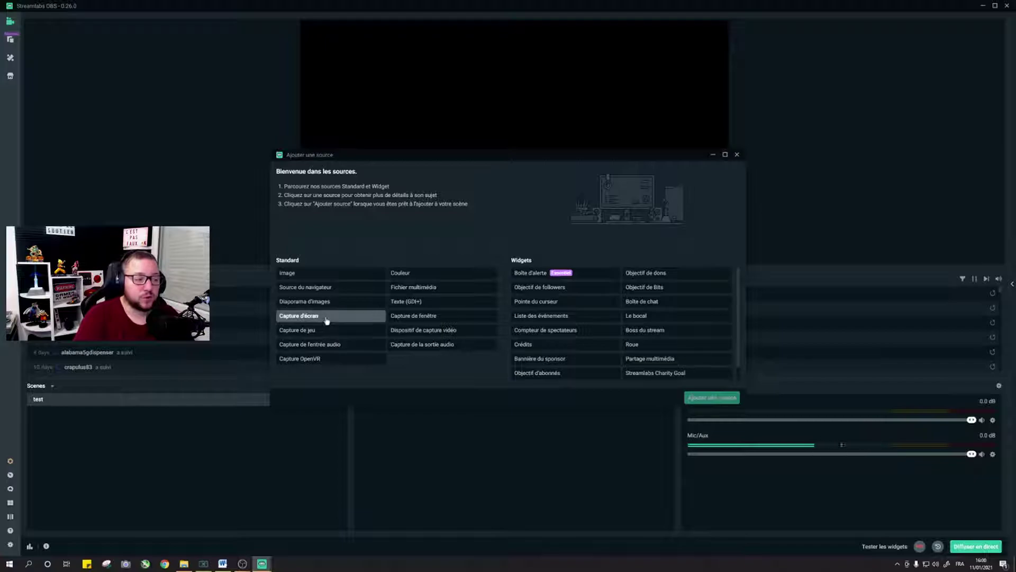
click(713, 155)
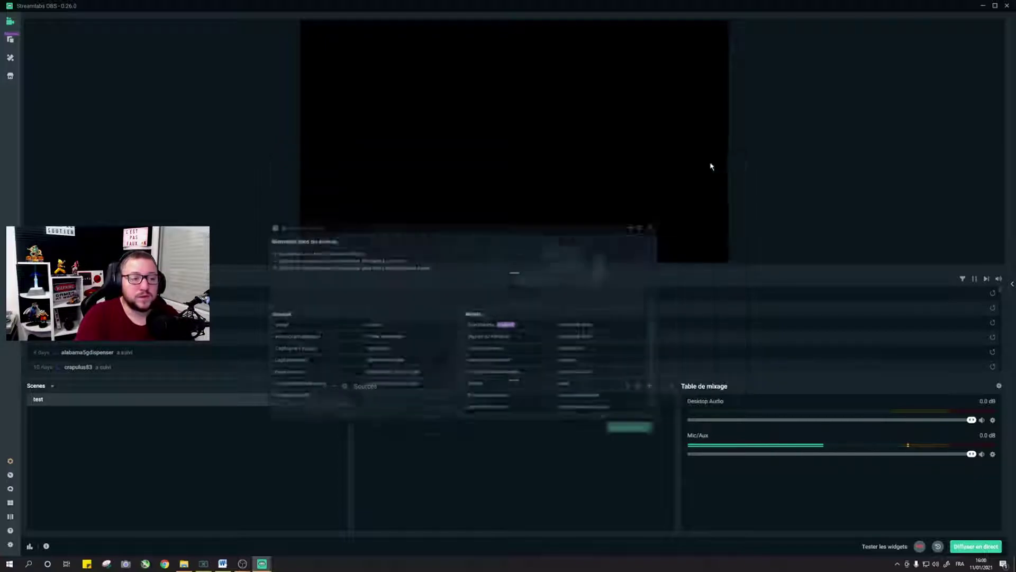
click(650, 387)
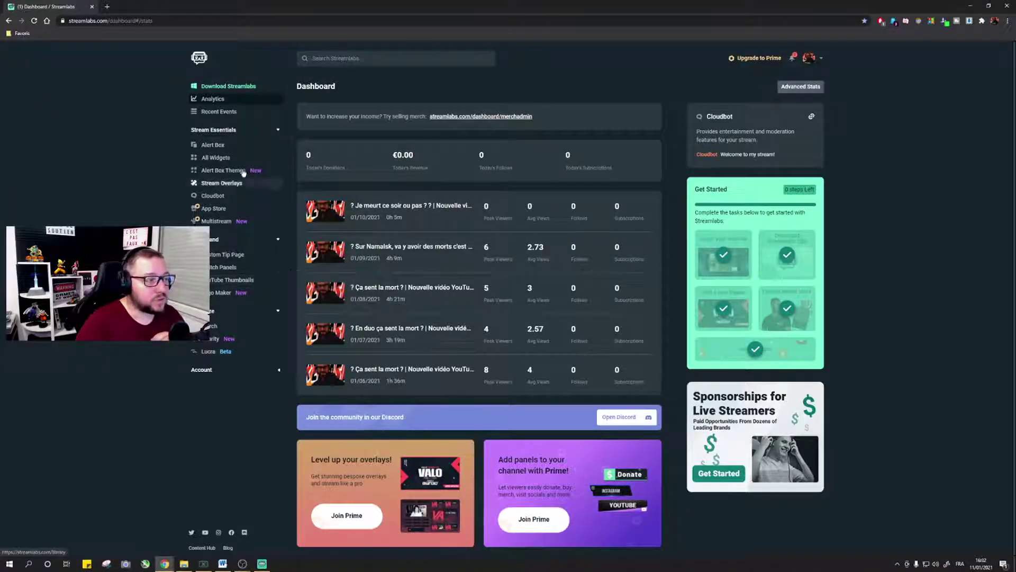
- Open the follow alert settings of the Alert Box in the Streamlabs web dashboard and launch its widget in a separate window beside them
click(225, 151)
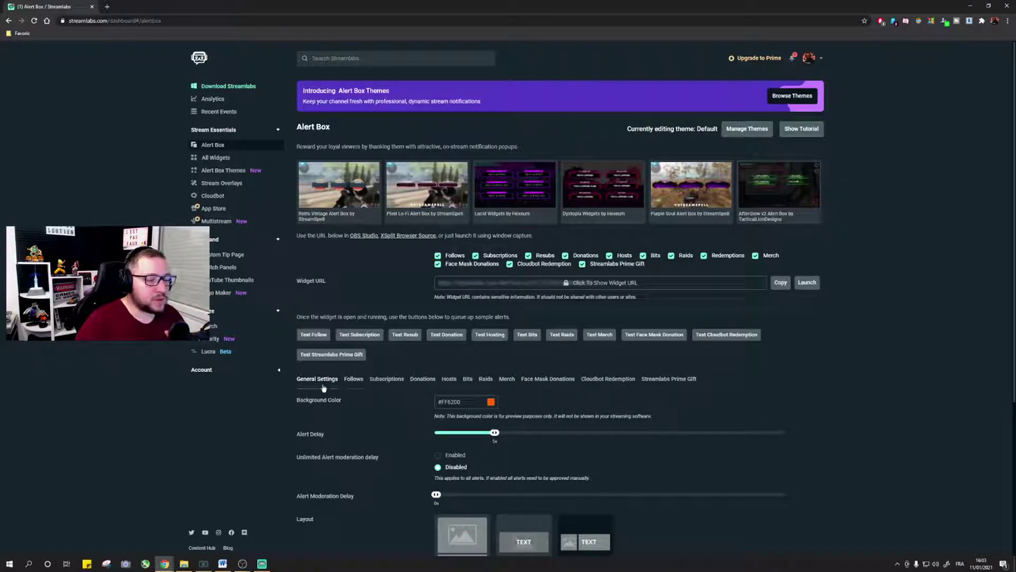
click(353, 379)
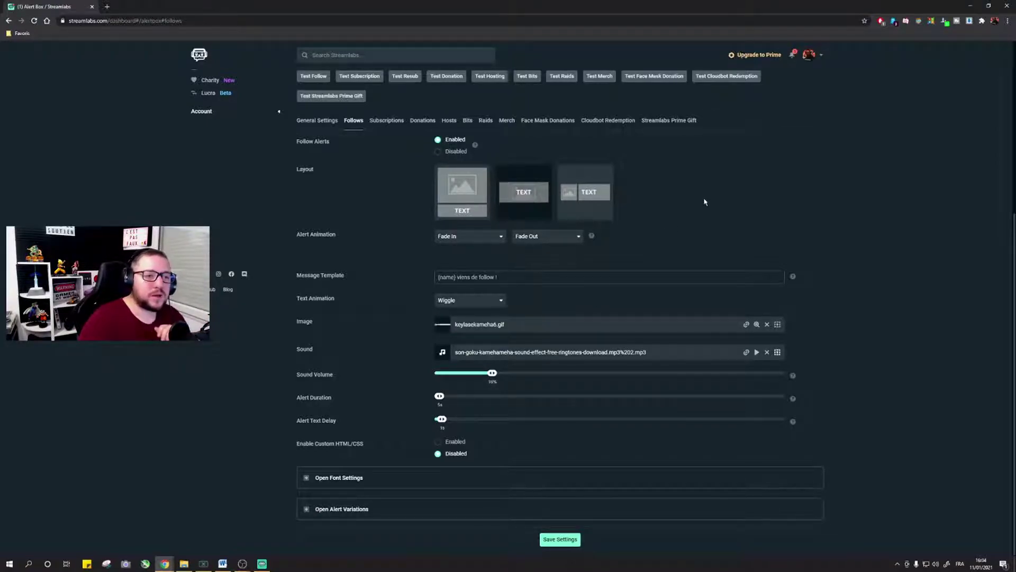
scroll(704, 201, up, 3)
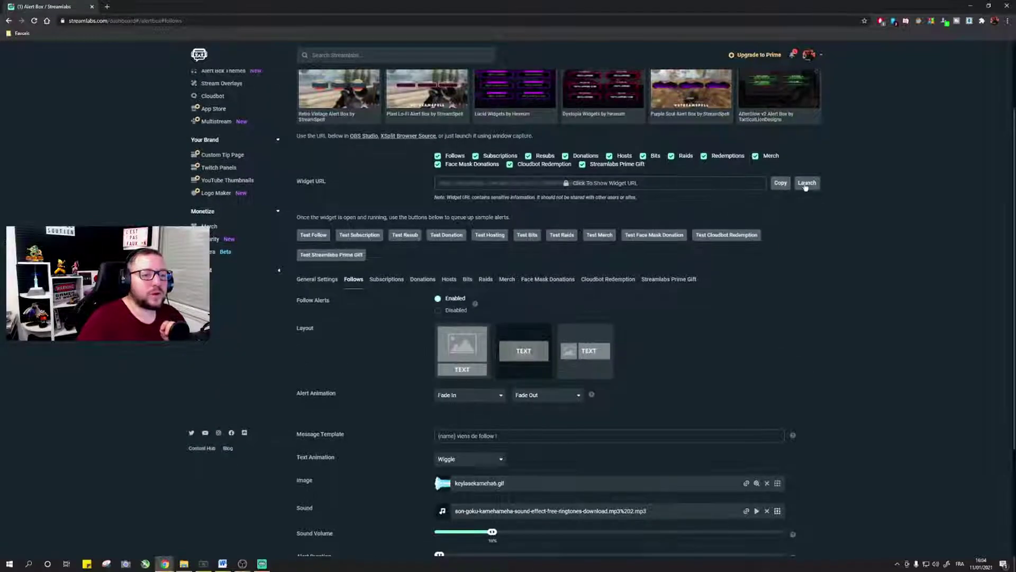
click(806, 183)
drag(122, 8, 715, 257)
drag(482, 52, 551, 37)
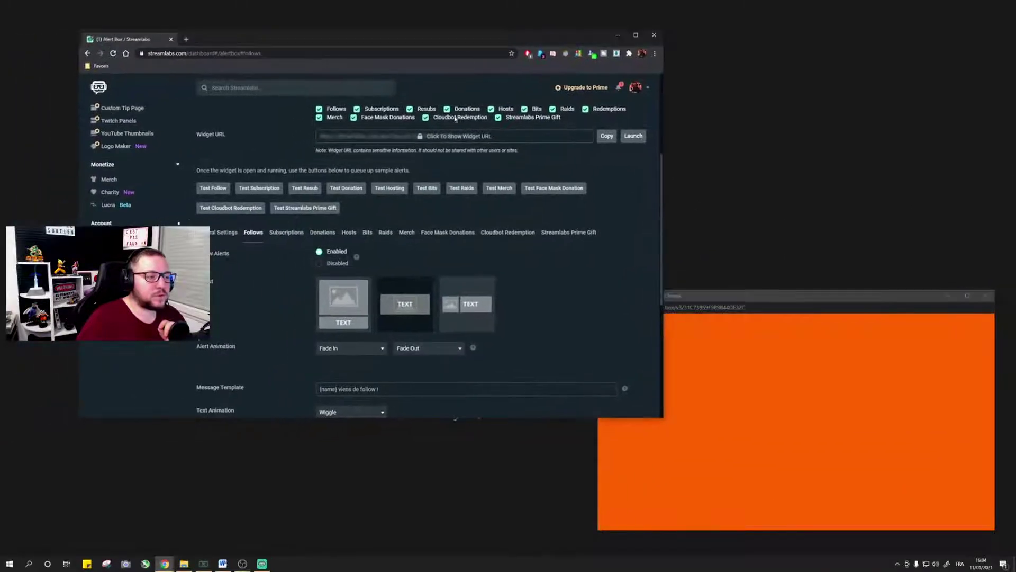
- Play a test follow alert in the widget window, close that window and maximize the dashboard
click(213, 189)
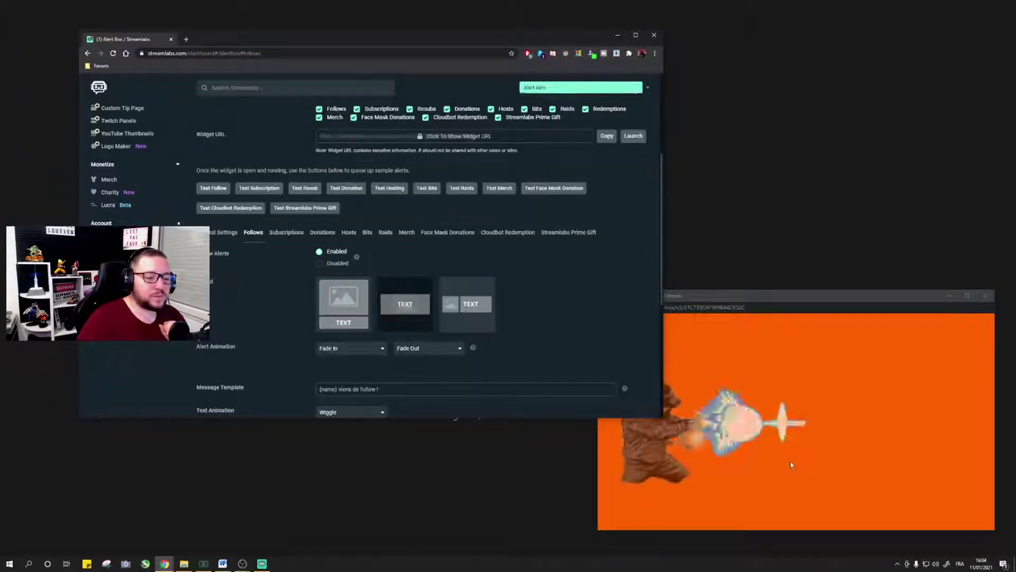
click(733, 469)
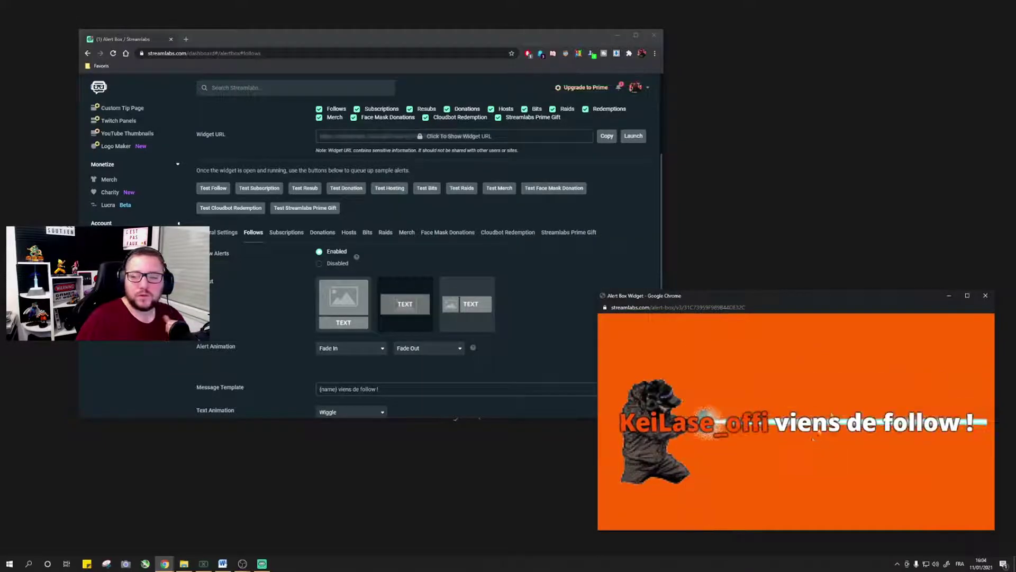
click(985, 295)
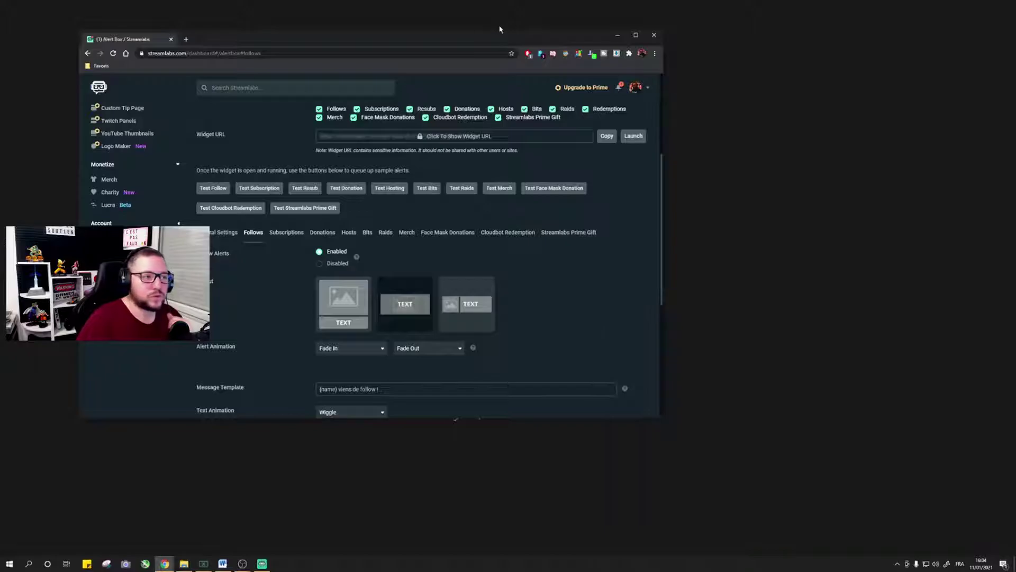
double_click(501, 36)
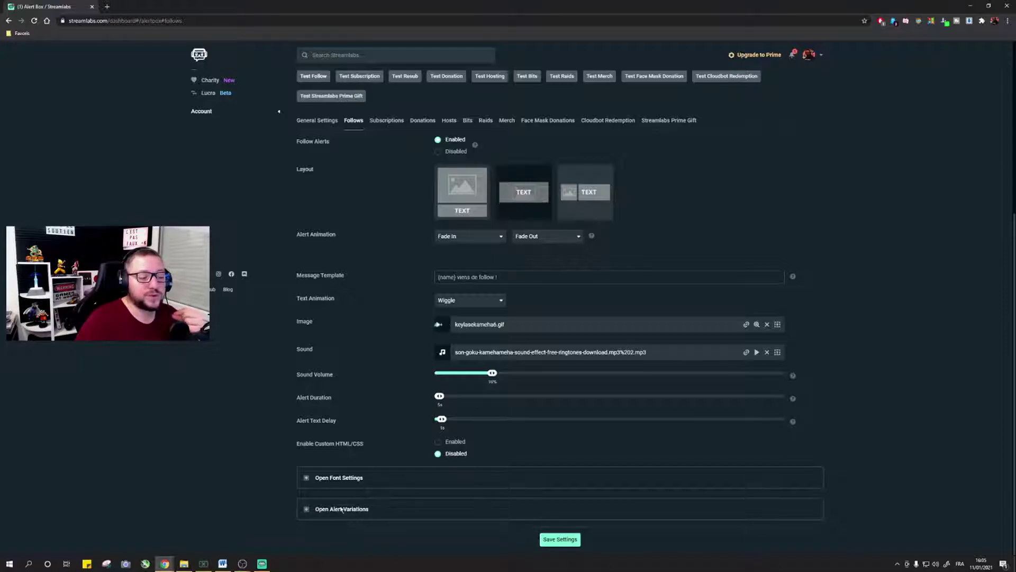
- Examine the follow alert variations, the subscription alert settings and the general Alert Box settings
click(308, 512)
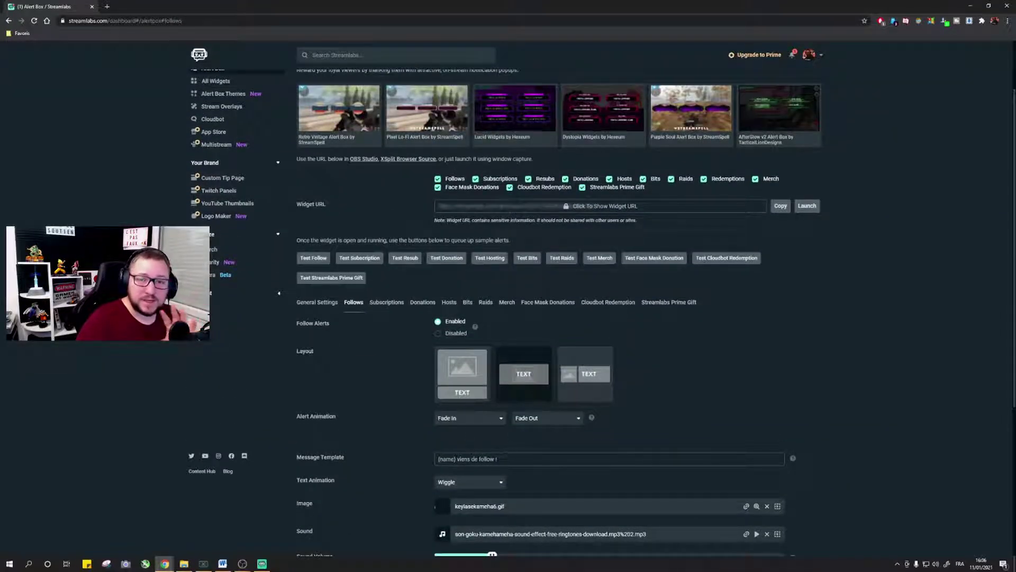
scroll(386, 272, down, 2)
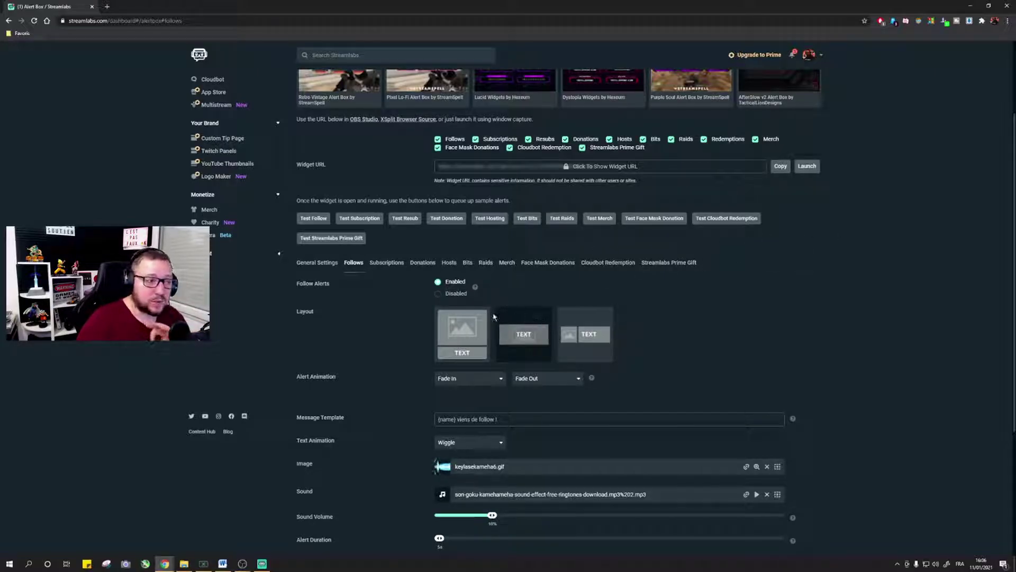
click(386, 265)
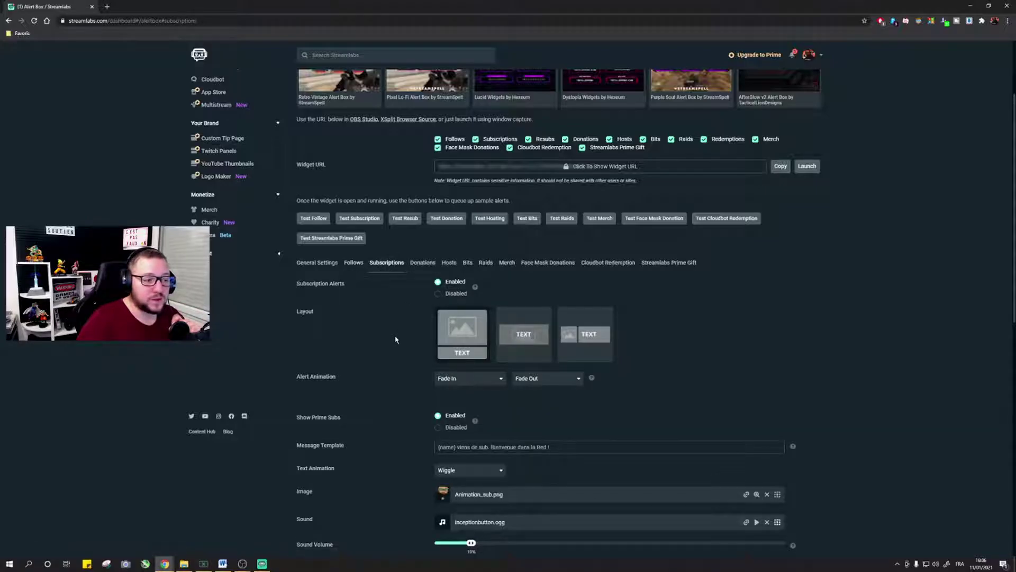
click(354, 263)
click(386, 263)
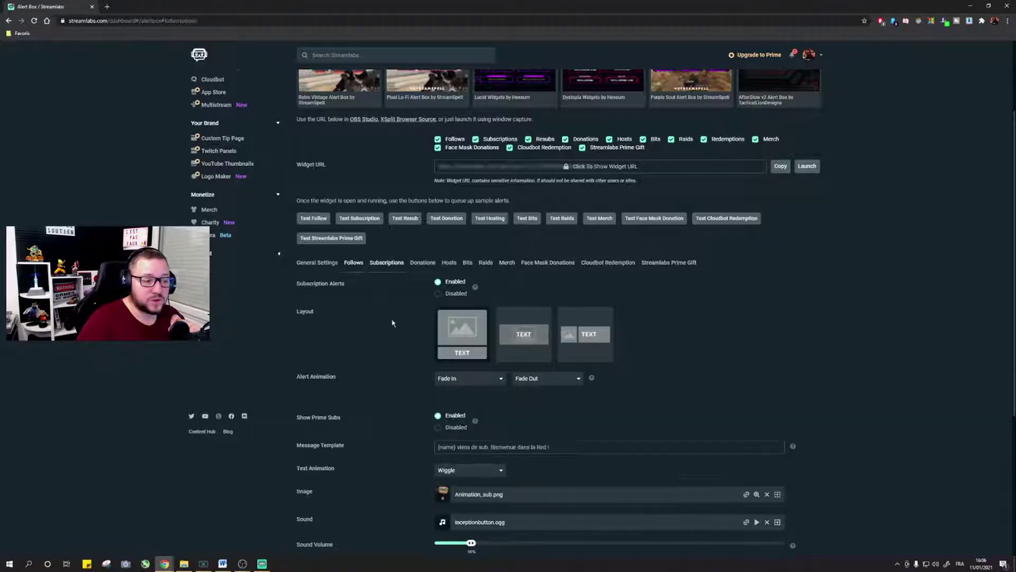
scroll(506, 361, down, 2)
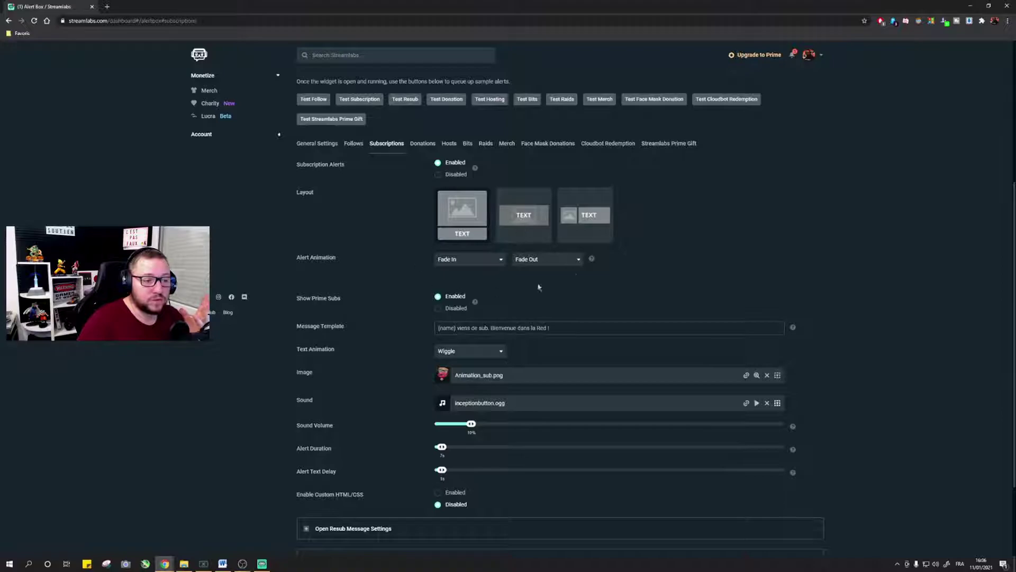
scroll(489, 325, down, 2)
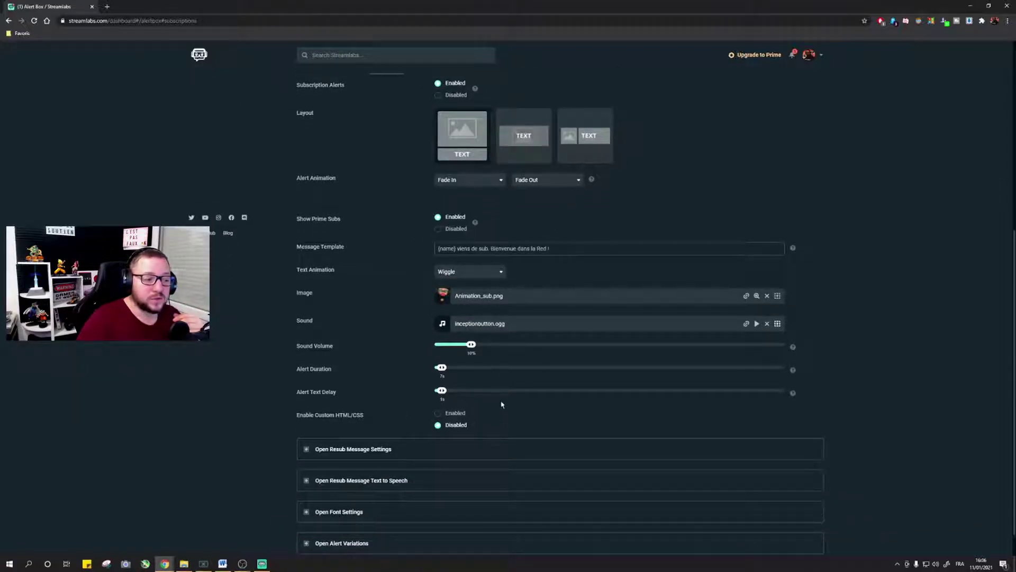
scroll(497, 357, down, 1)
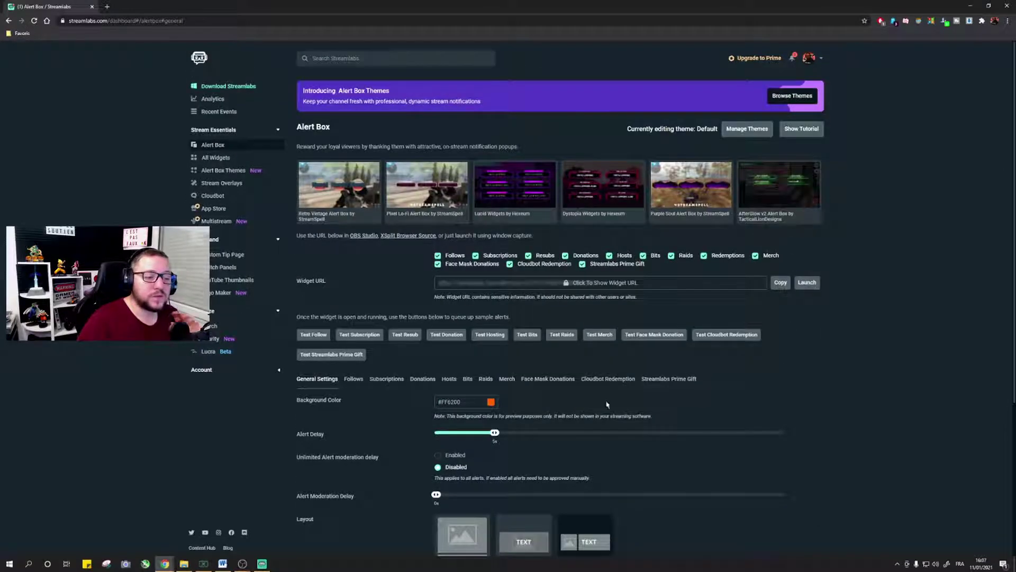
scroll(508, 318, down, 3)
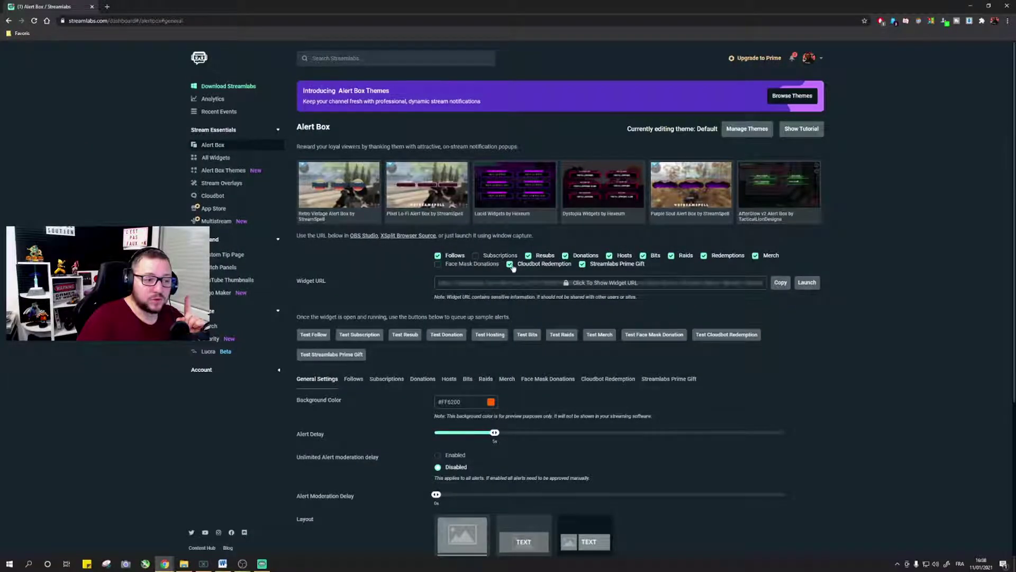
- Limit the widget URL to follow alerts by deselecting Resubs, Donations, Cloudbot Redemption, Streamlabs Prime Gift, Hosts, Bits, Raids, Merch and Redemptions
click(528, 256)
click(565, 255)
click(583, 263)
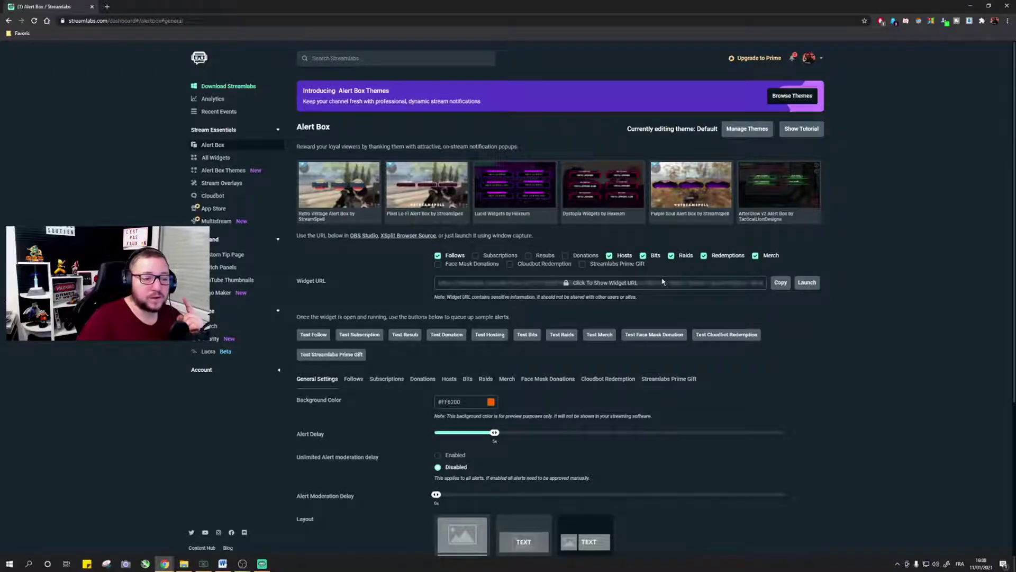
click(609, 257)
click(643, 256)
click(671, 256)
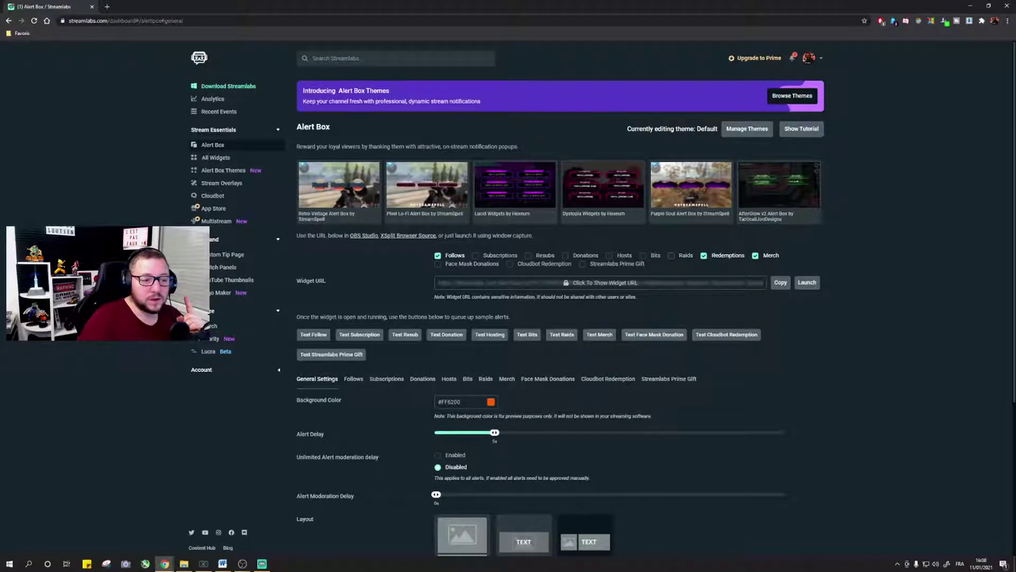
click(755, 256)
click(704, 256)
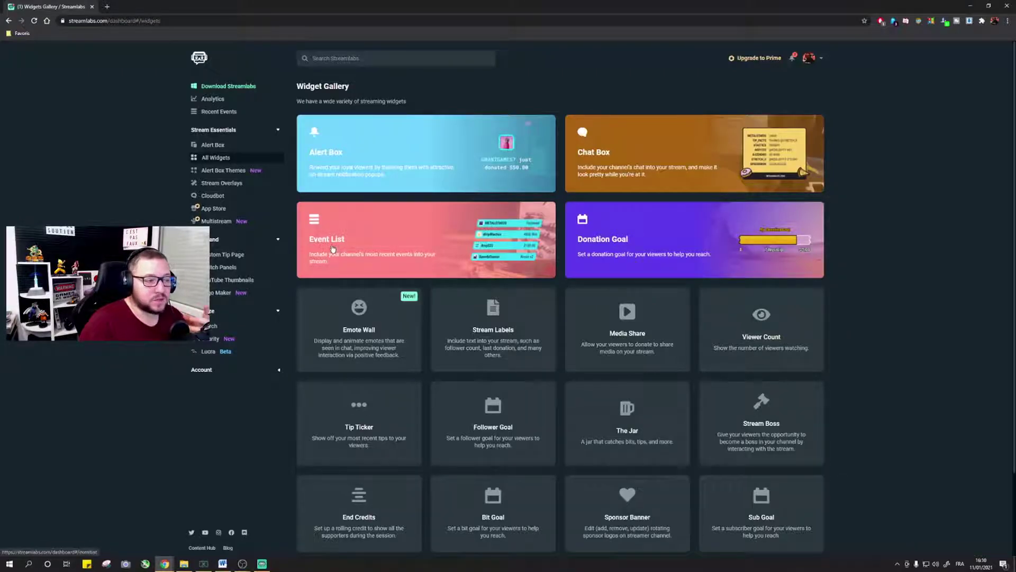
- Look at the Event List and Sub Goal widgets from the widget gallery, dismissing their introduction dialogs
click(485, 258)
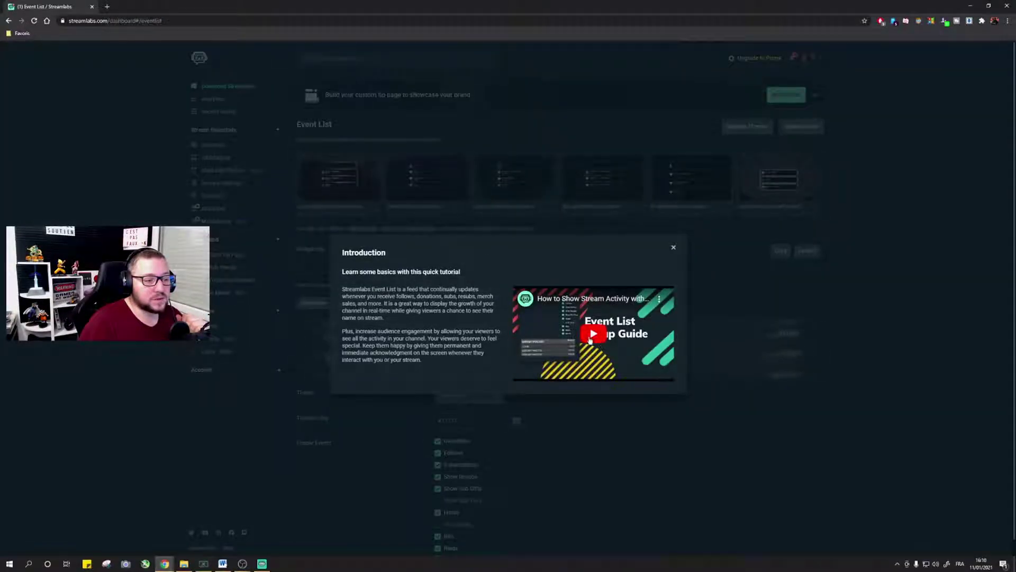
click(673, 248)
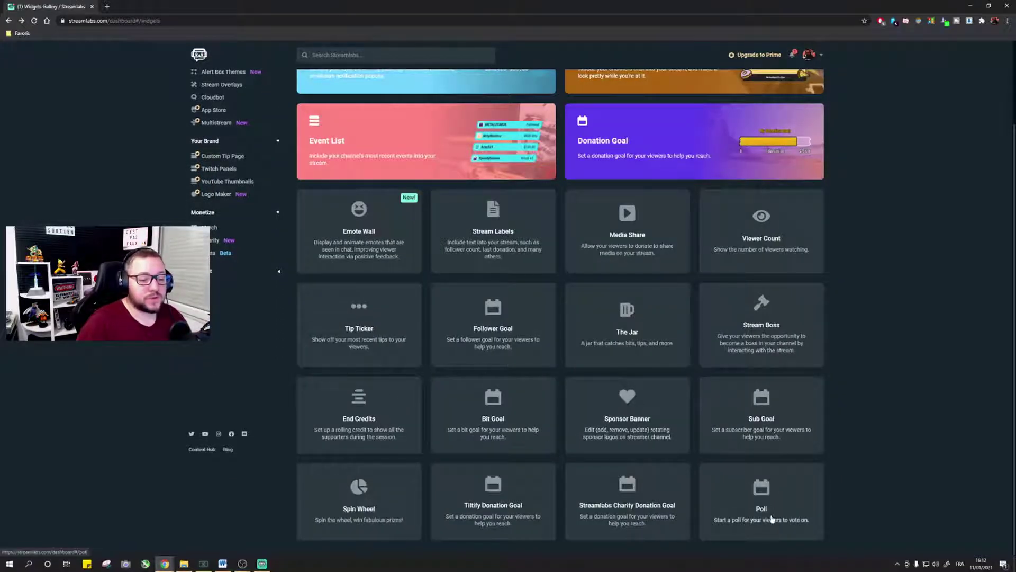
click(776, 419)
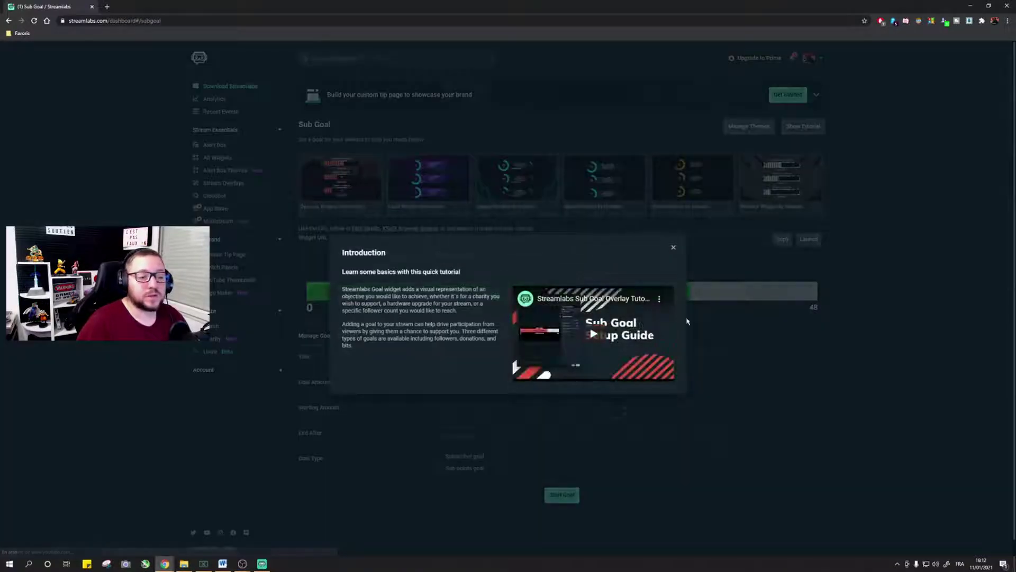
click(673, 247)
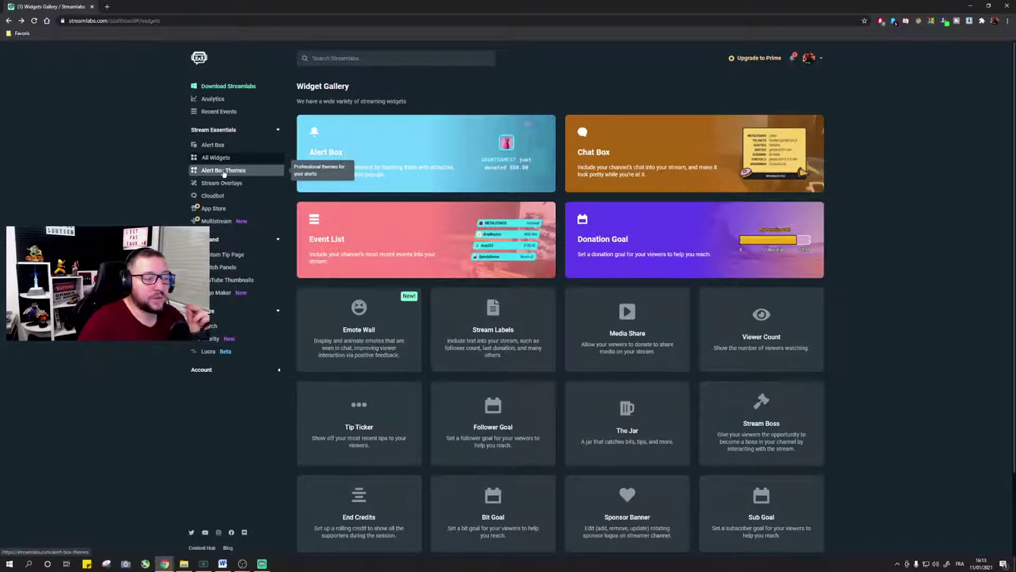
- Browse the alert box themes, close that page, and look through the stream overlays library
click(225, 172)
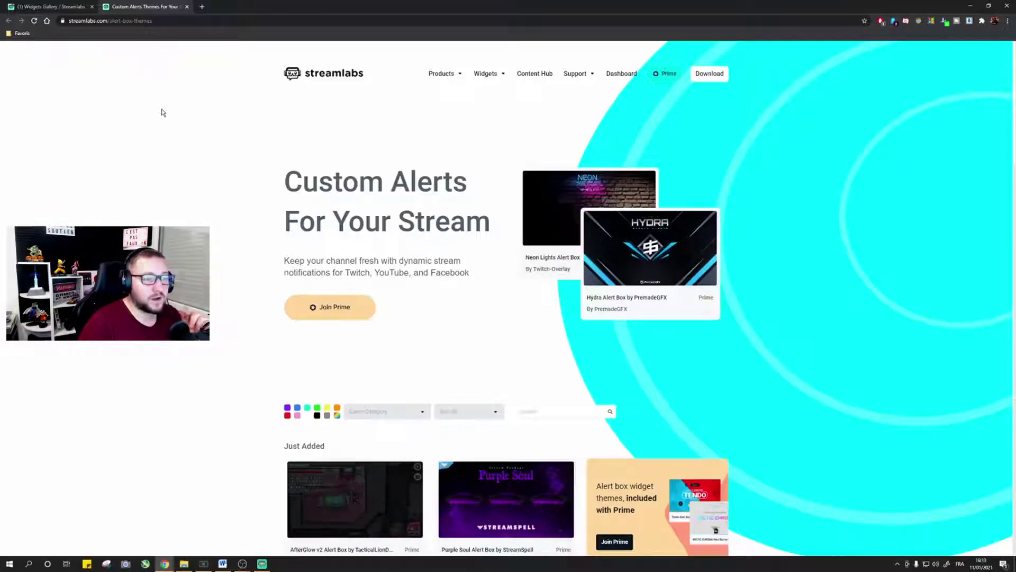
scroll(565, 309, down, 3)
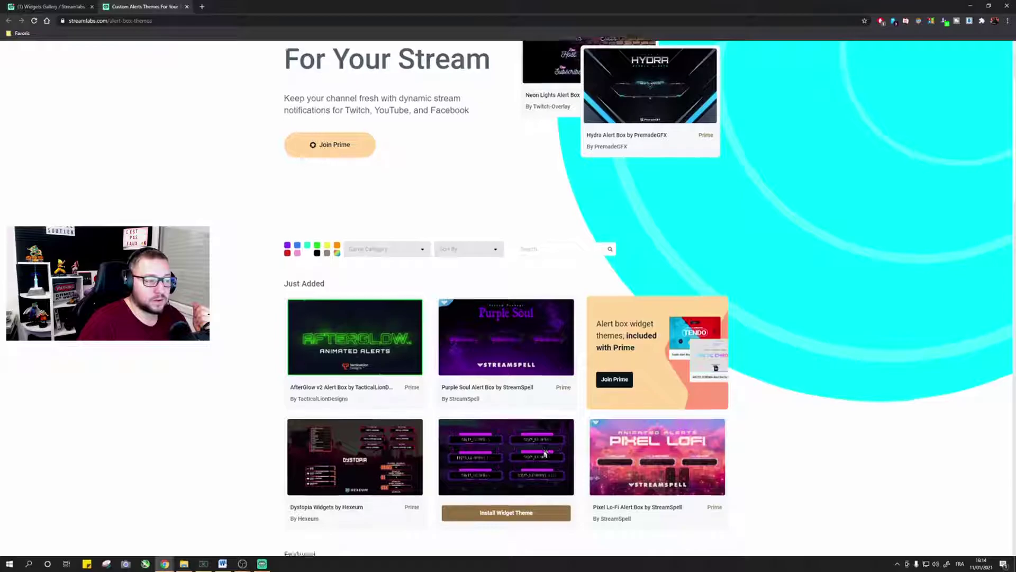
scroll(614, 445, down, 1)
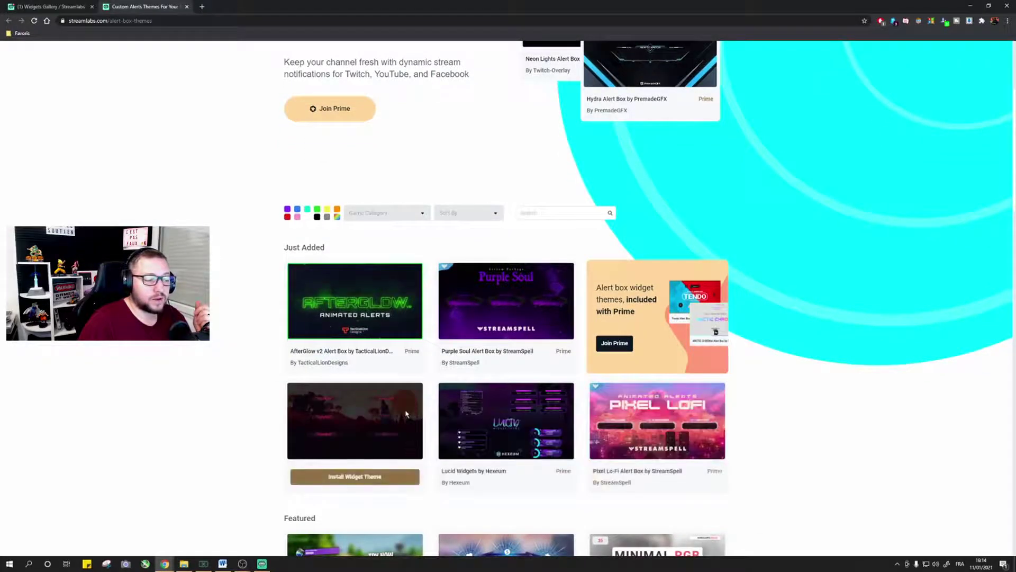
scroll(425, 425, down, 5)
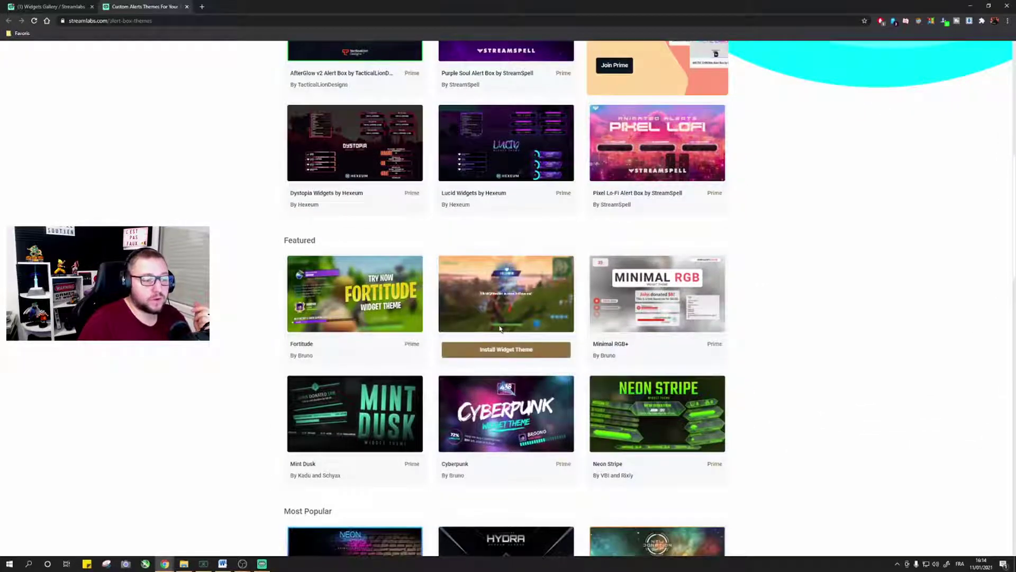
key(ctrl+w)
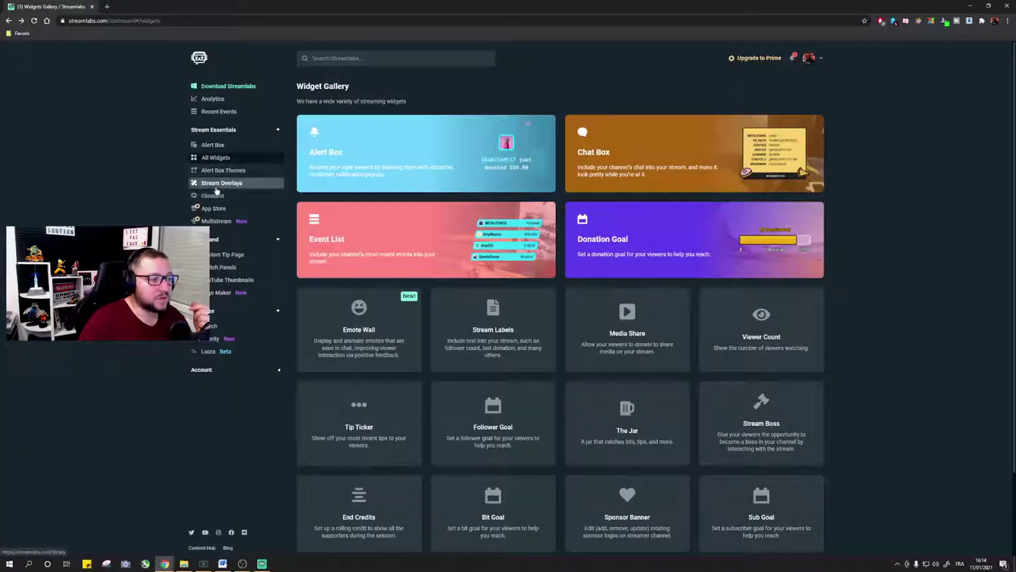
click(231, 184)
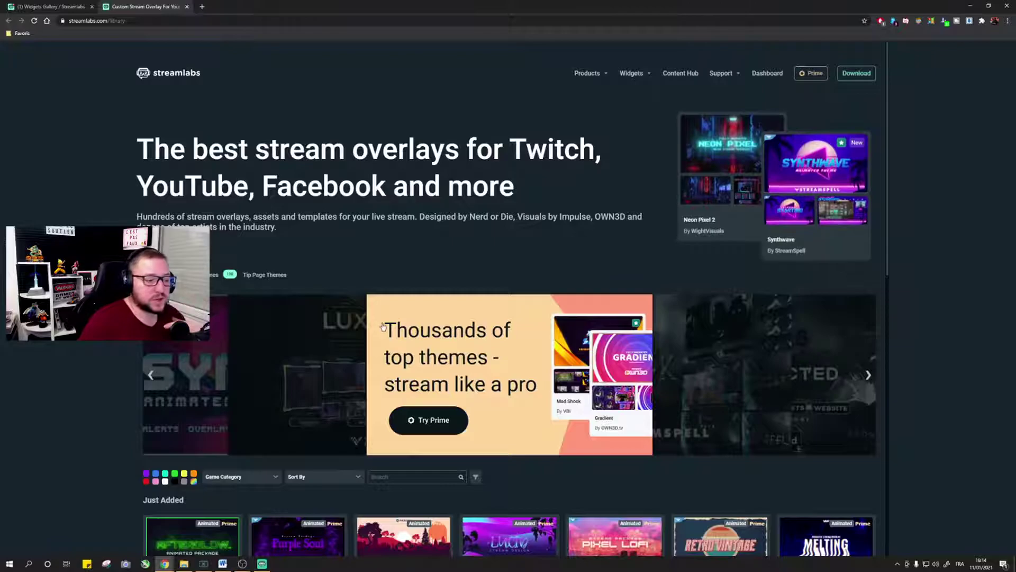
scroll(361, 261, down, 6)
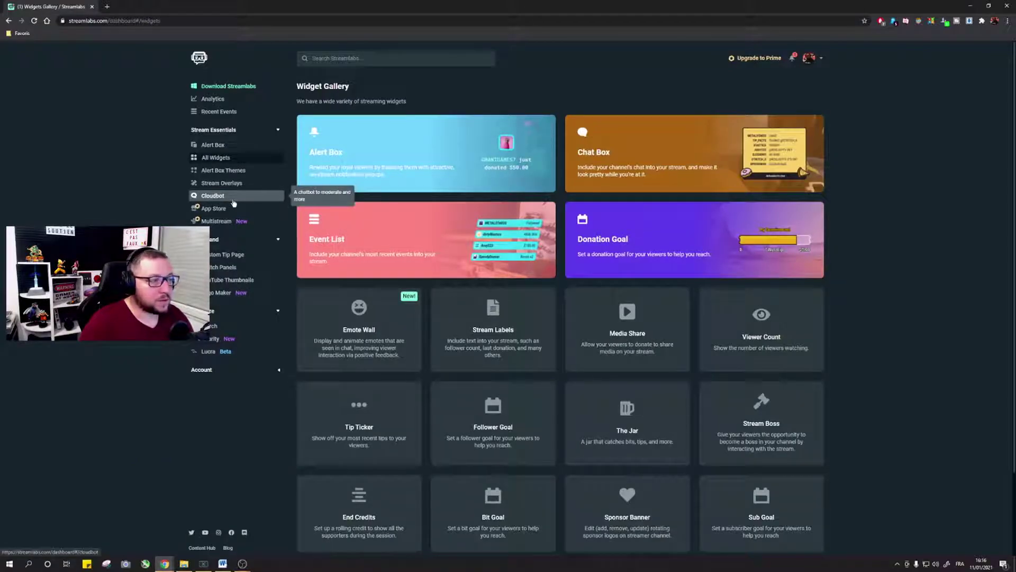
- Look at the Cloudbot, Merch, Charity and Lucra pages from the dashboard, closing the Charity and Lucra sites after viewing them
click(231, 199)
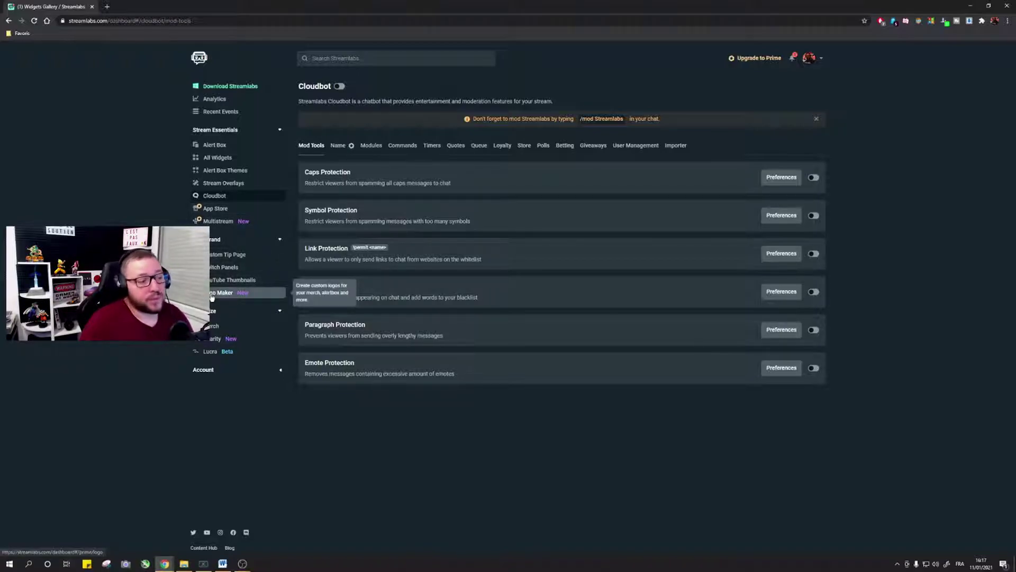
click(218, 333)
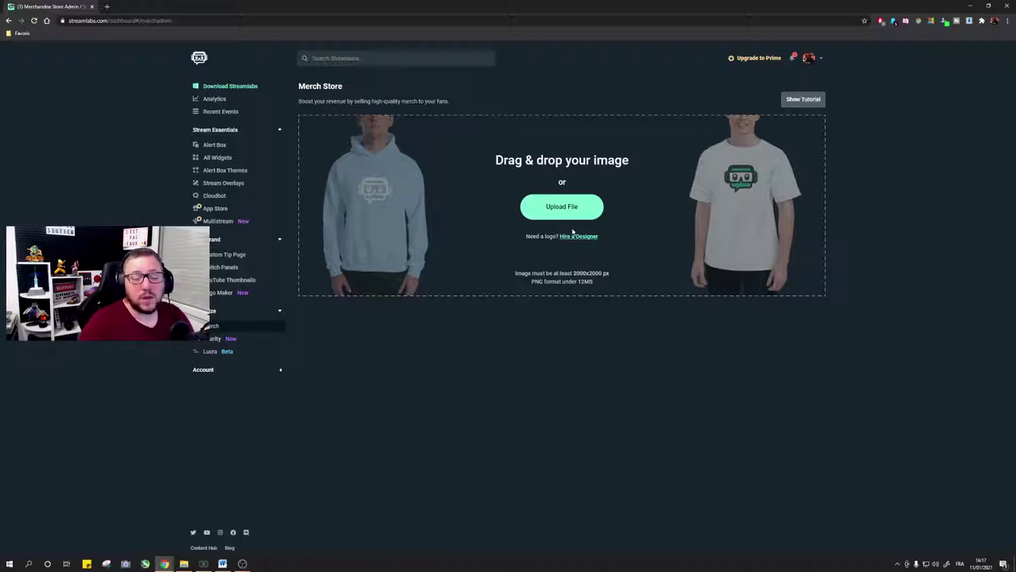
click(223, 338)
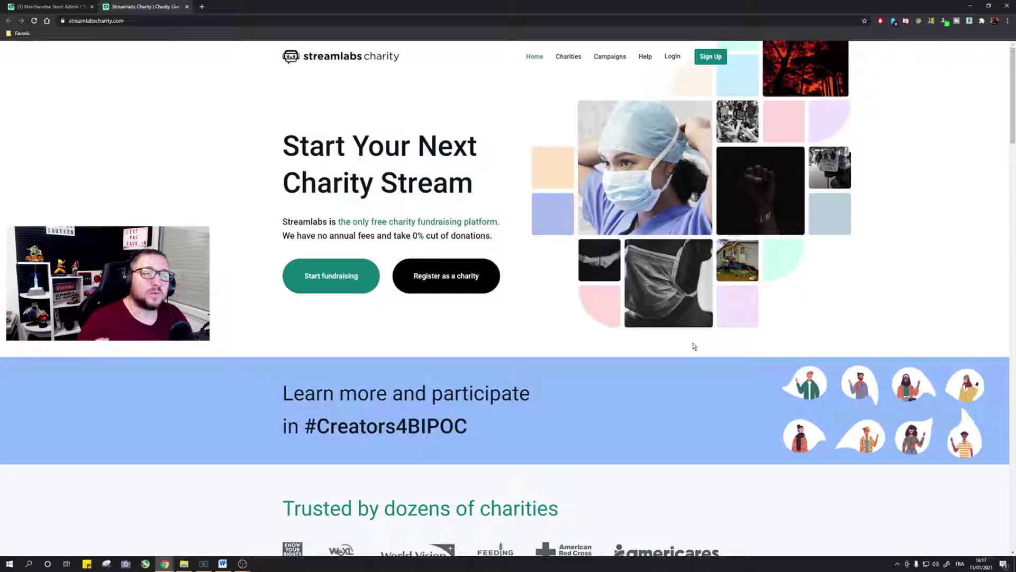
key(ctrl+w)
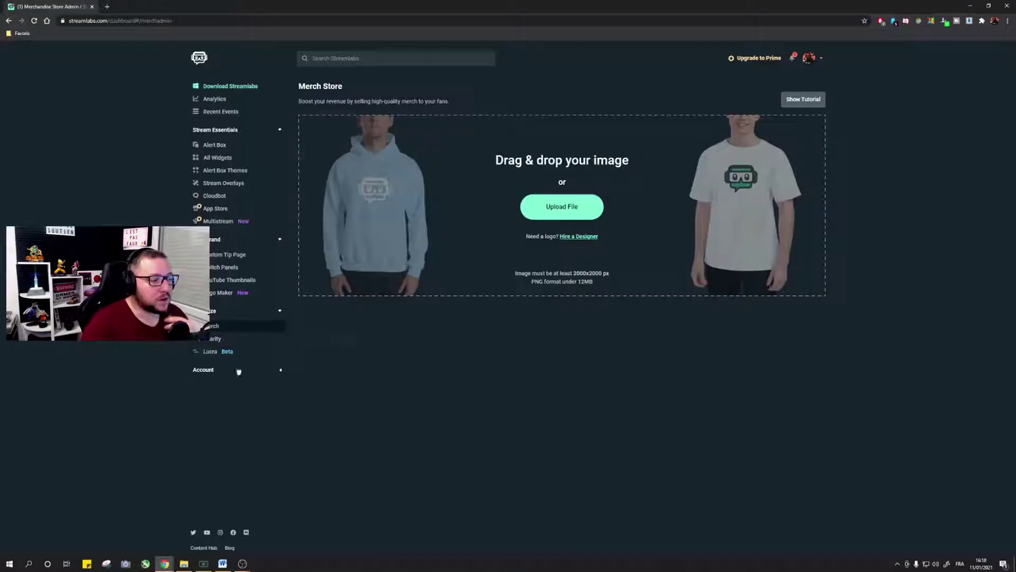
click(214, 352)
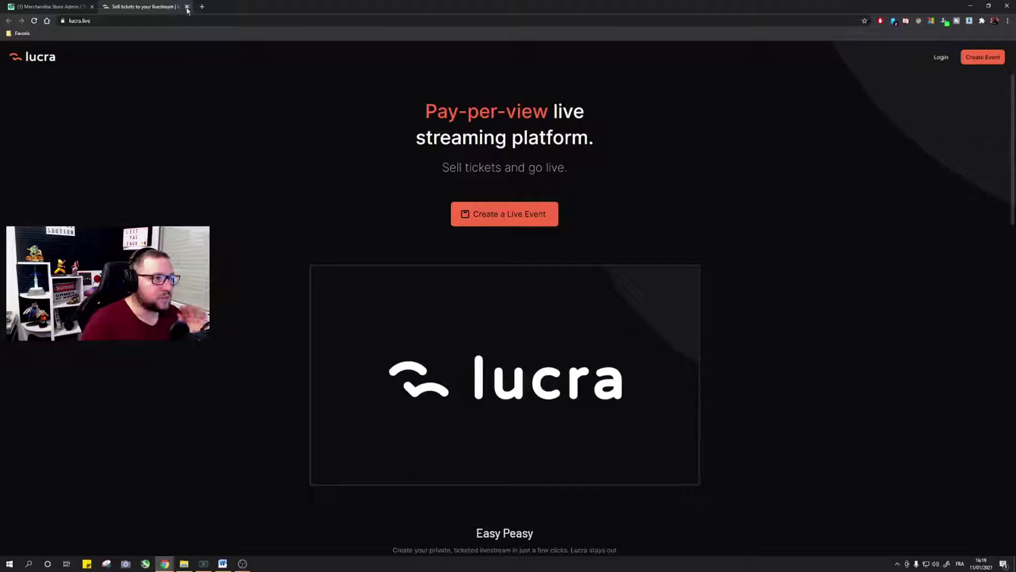
click(187, 7)
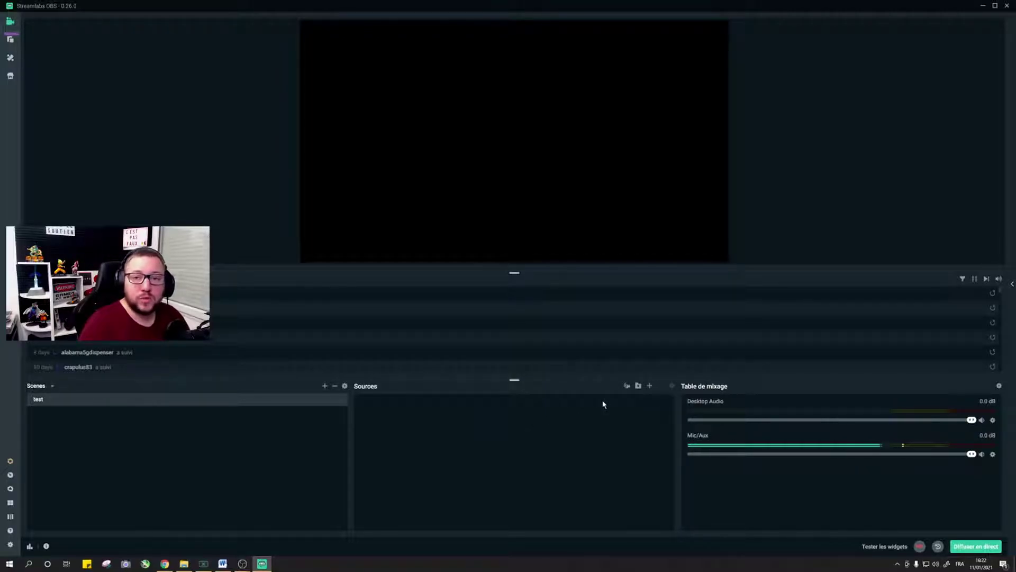
- Try adding a Boîte d'alerte widget source to the test scene under its default name and close its settings
click(649, 385)
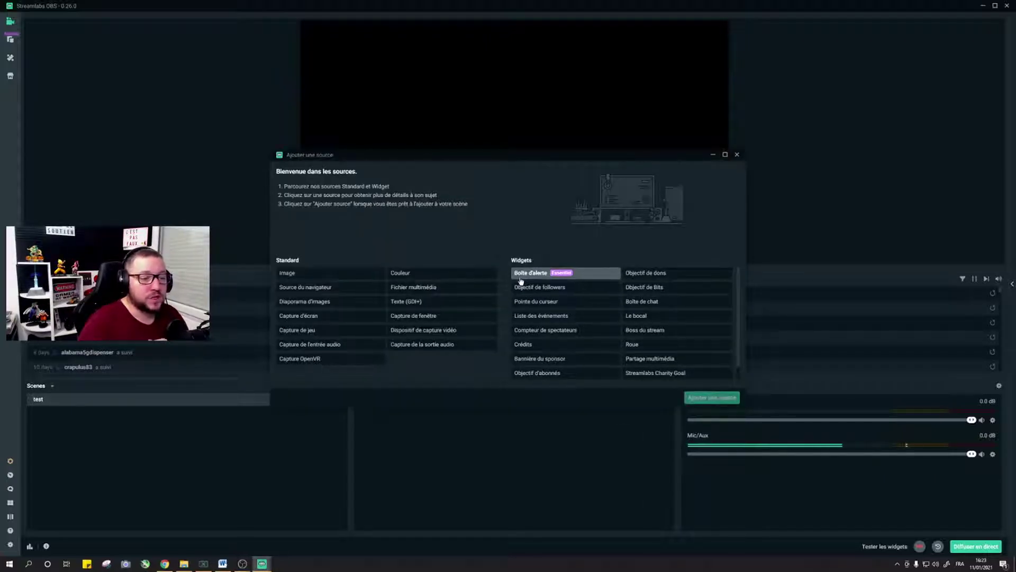
click(555, 277)
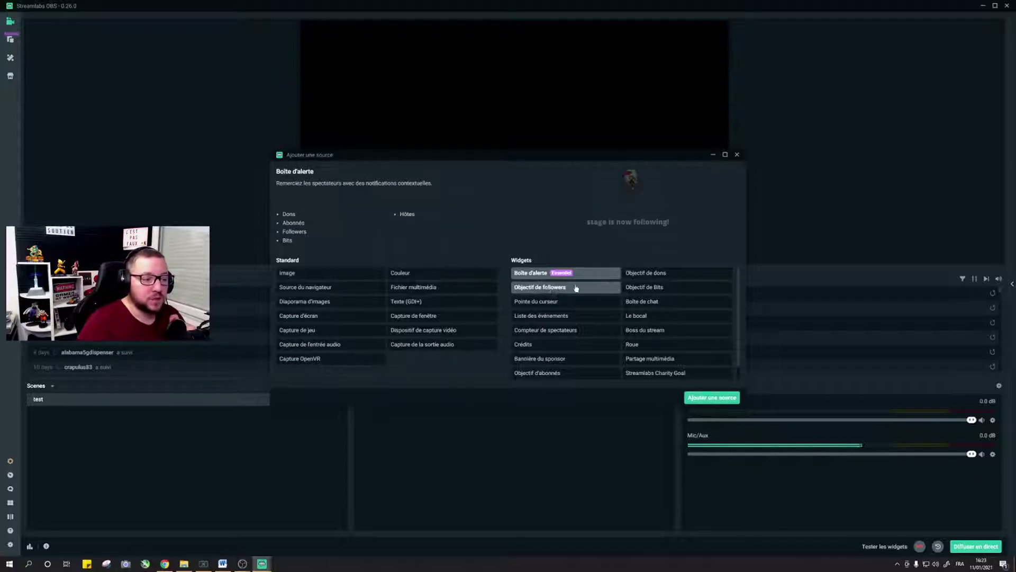
click(710, 398)
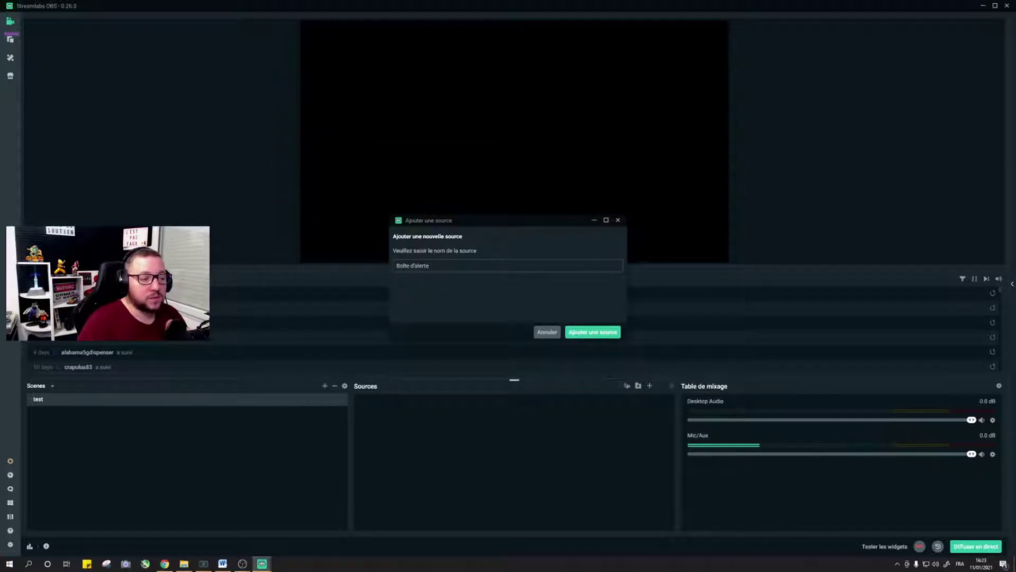
click(589, 333)
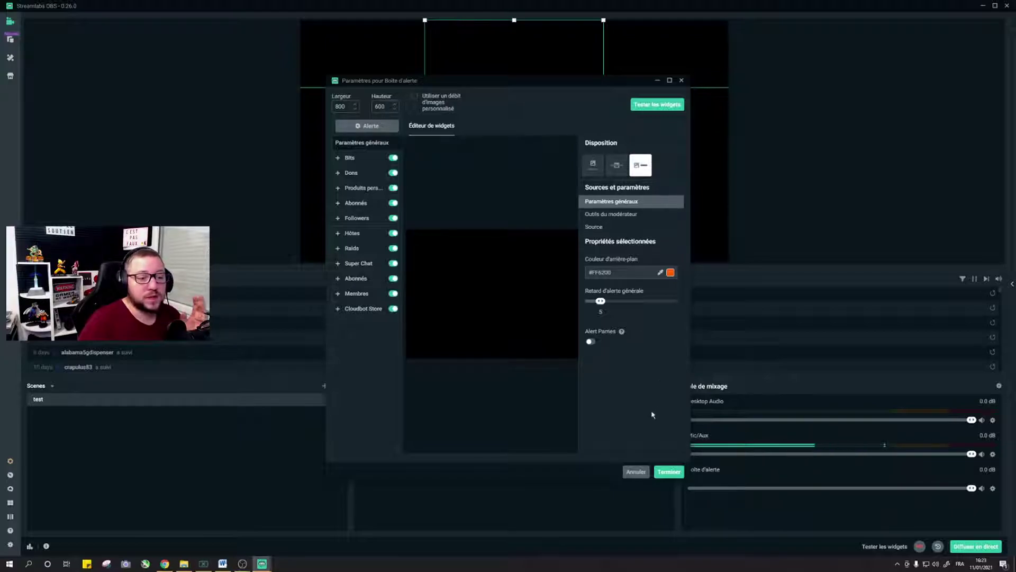
click(656, 474)
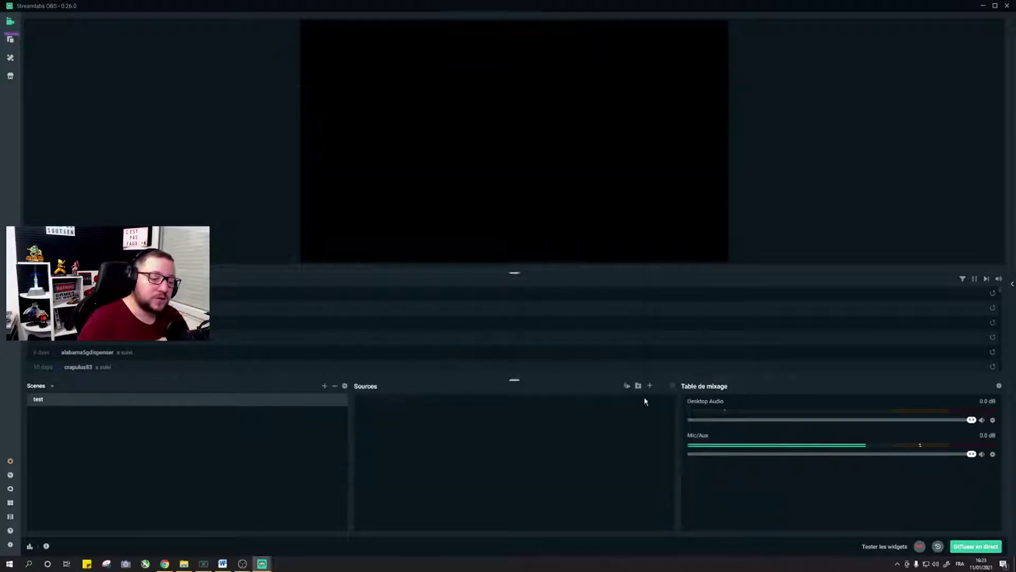
- Add a browser source (Source du navigateur) named "alert follow" to the test scene
click(648, 388)
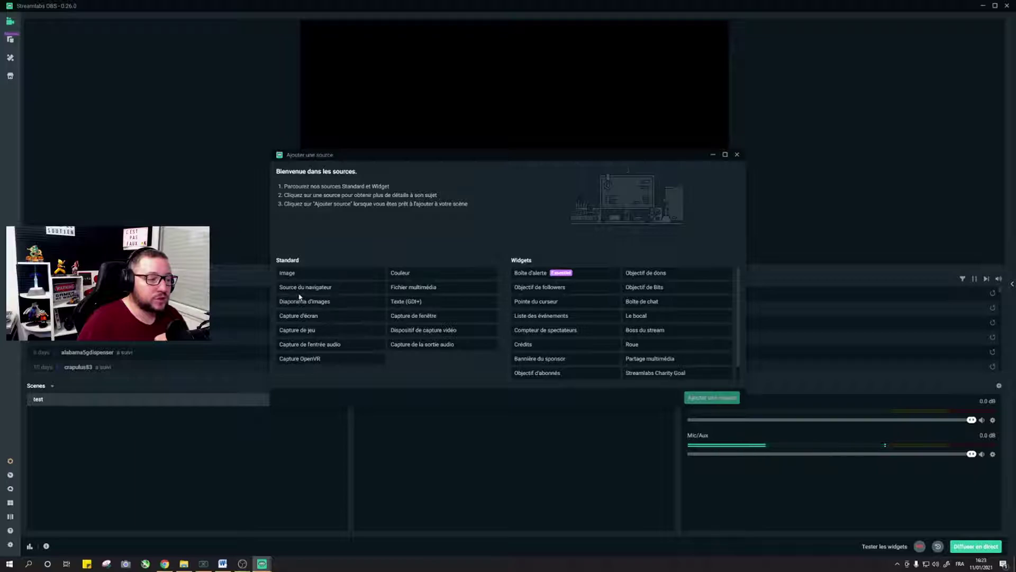
click(327, 290)
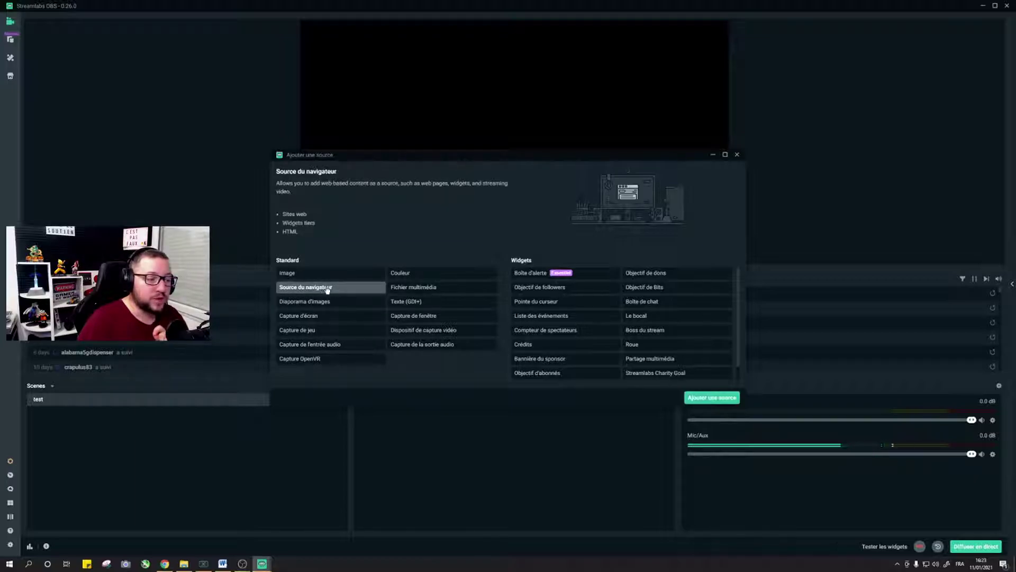
click(712, 397)
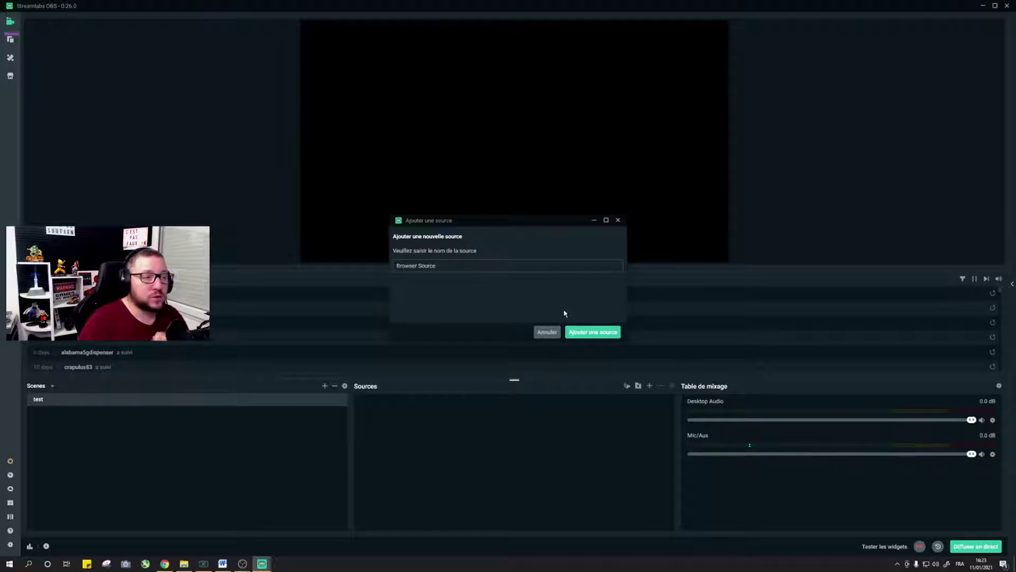
drag(438, 266, 366, 269)
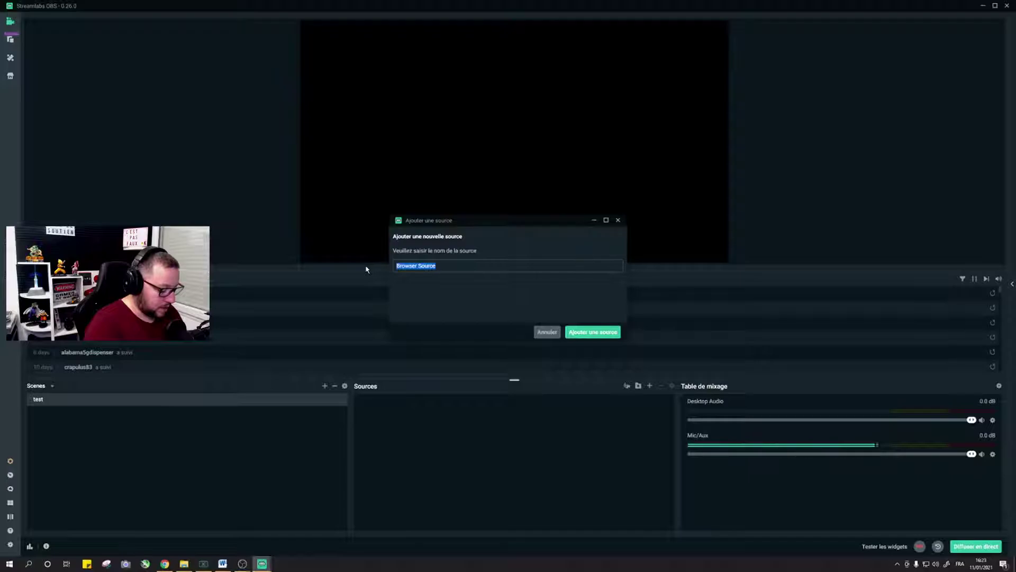
text(alert fo)
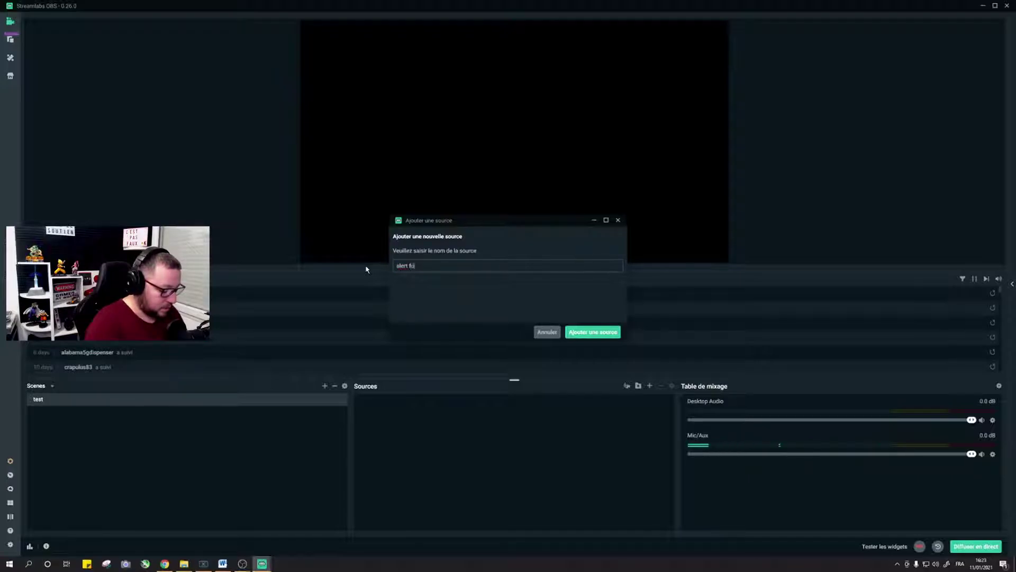
text(llow)
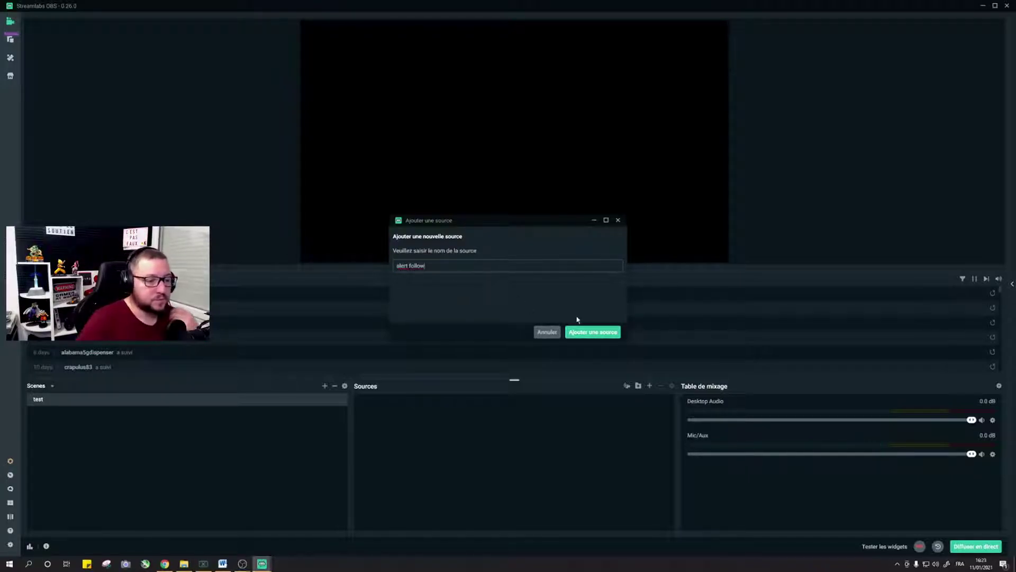
click(589, 332)
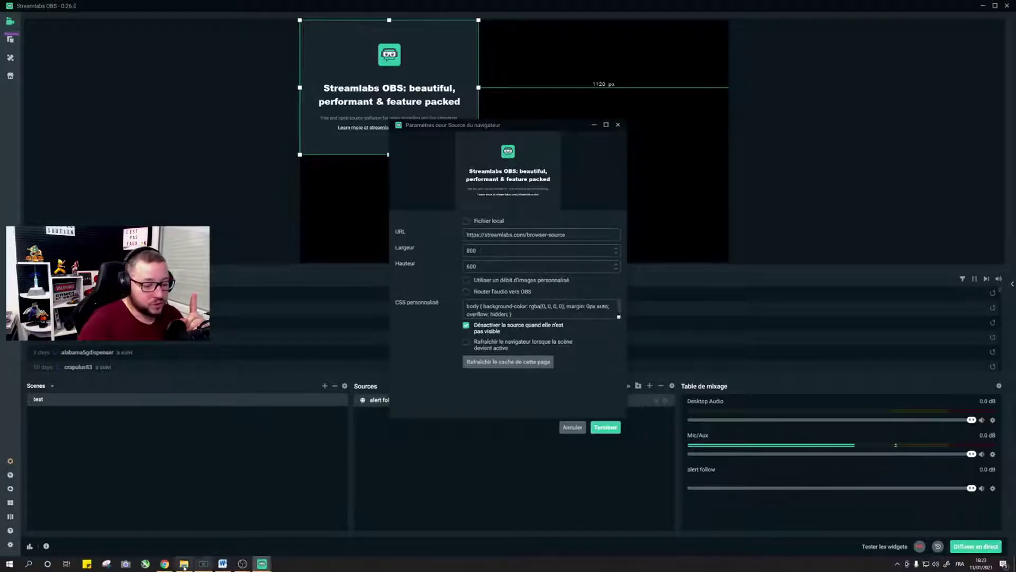
- In the web dashboard's Alert Box, deselect every alert type except Follows and copy the widget URL
click(164, 564)
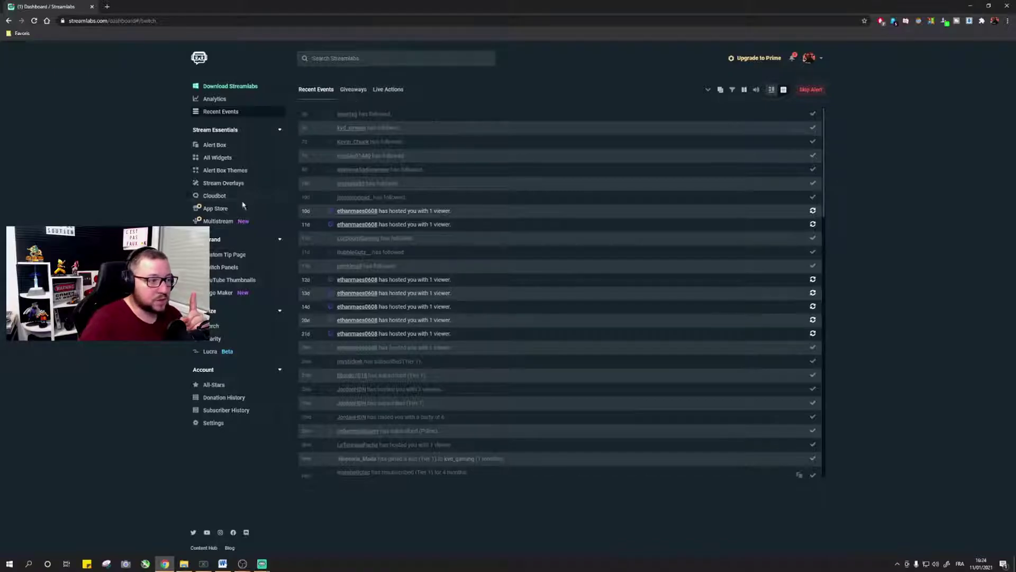
click(222, 148)
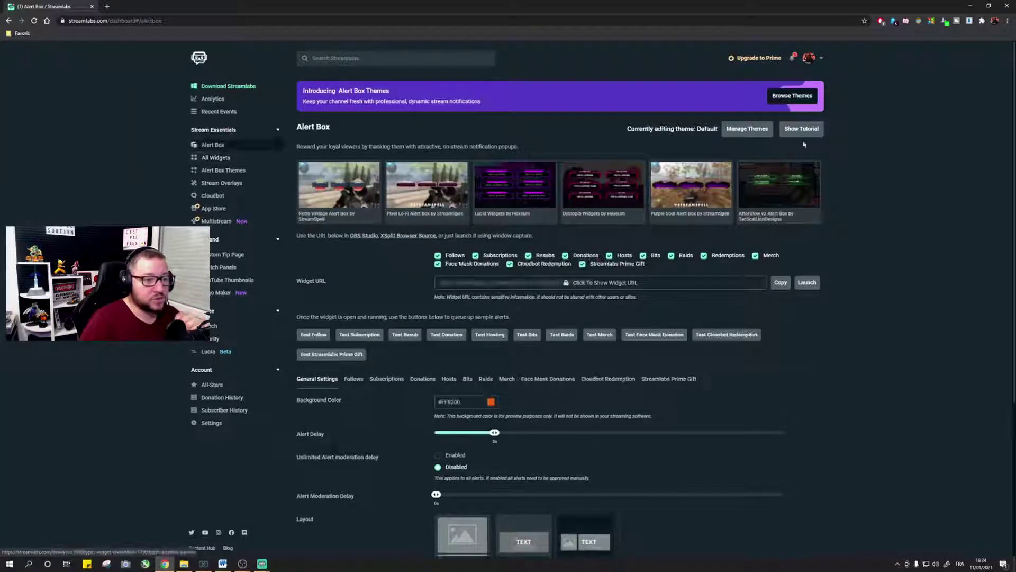
click(438, 264)
click(509, 264)
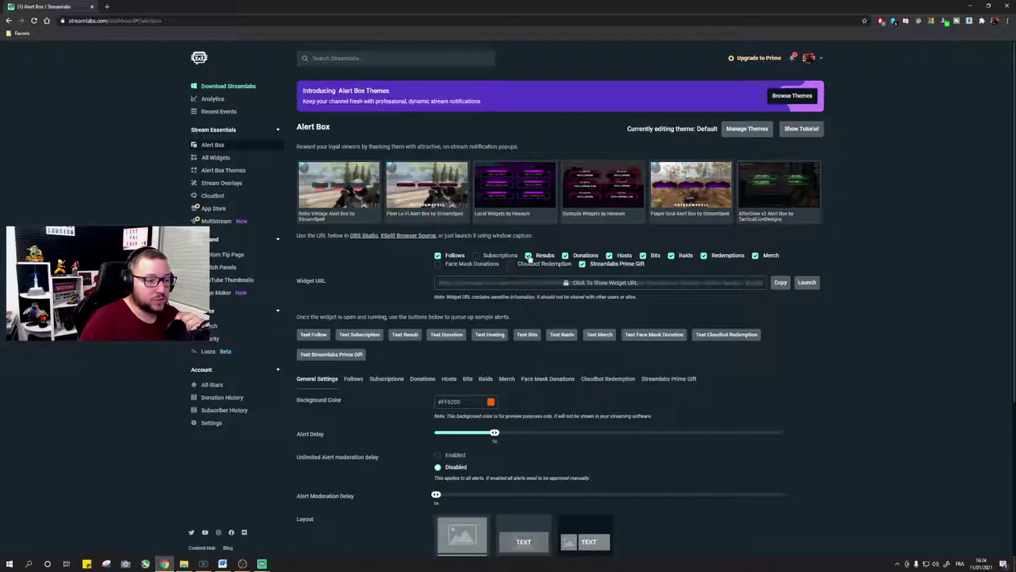
click(582, 264)
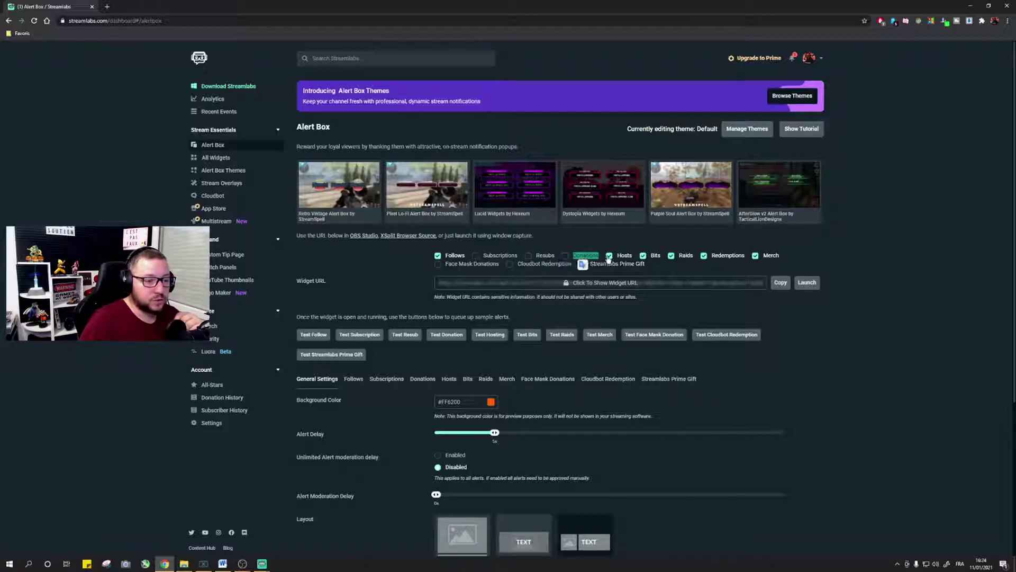
click(609, 255)
click(647, 263)
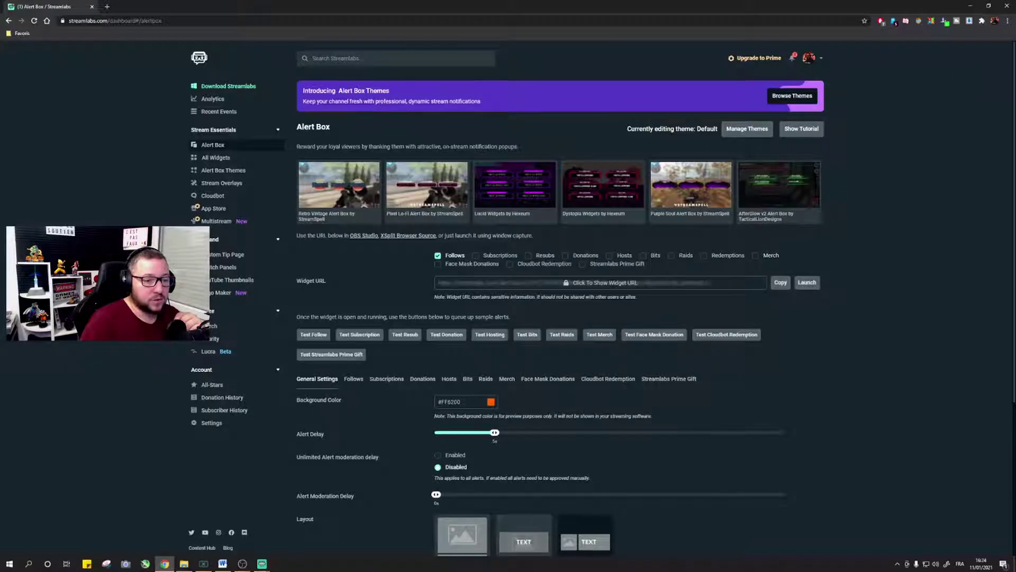
click(781, 285)
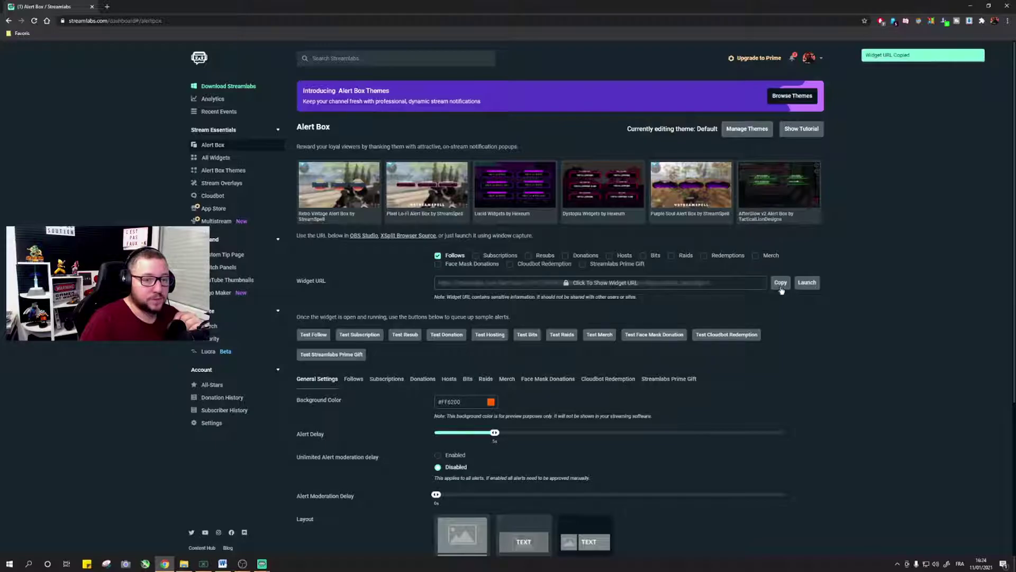
- Back in Streamlabs OBS, replace the alert follow source's URL with the copied widget URL and save its settings
click(972, 6)
drag(569, 234, 403, 246)
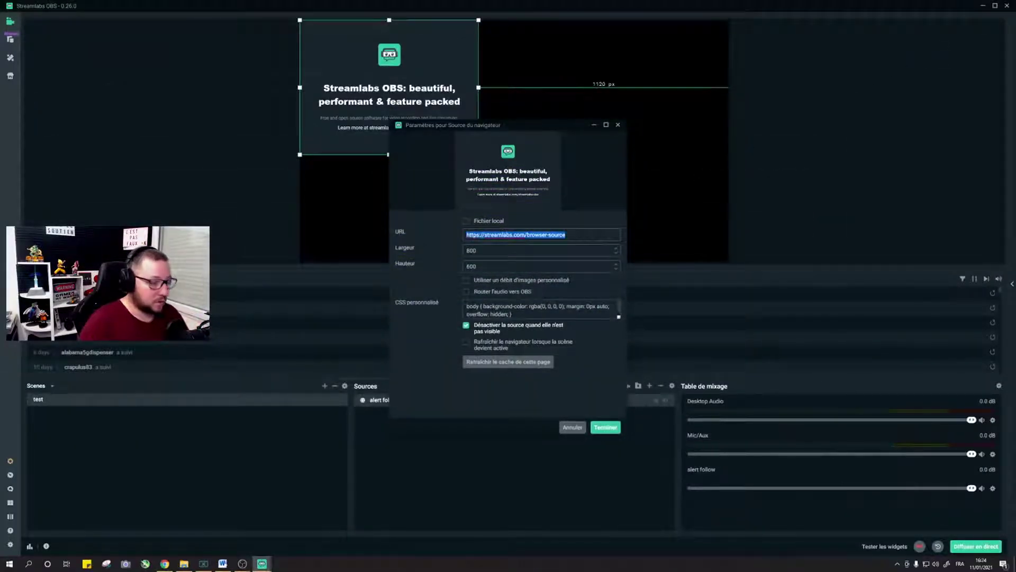
key(ctrl+v)
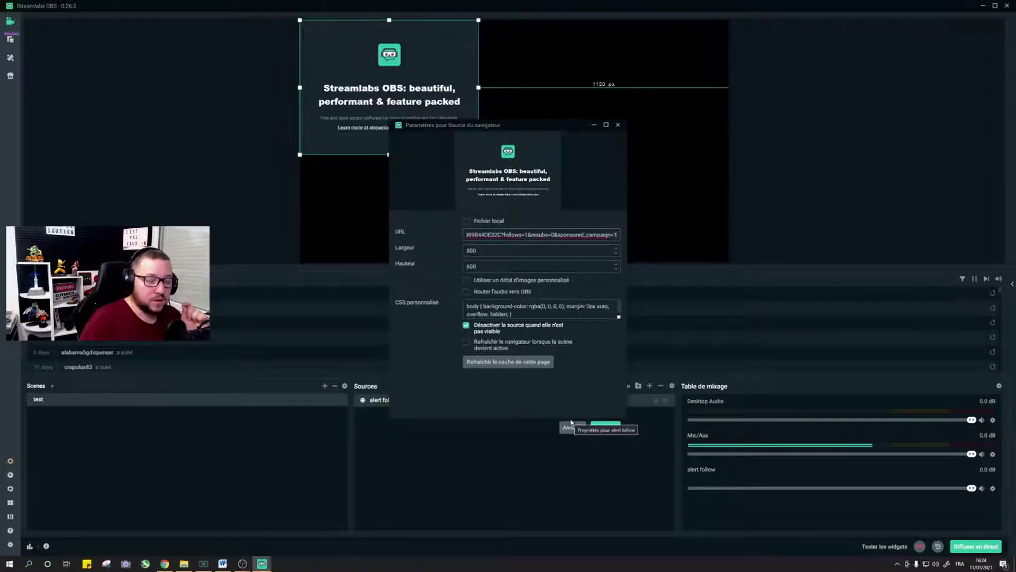
click(606, 426)
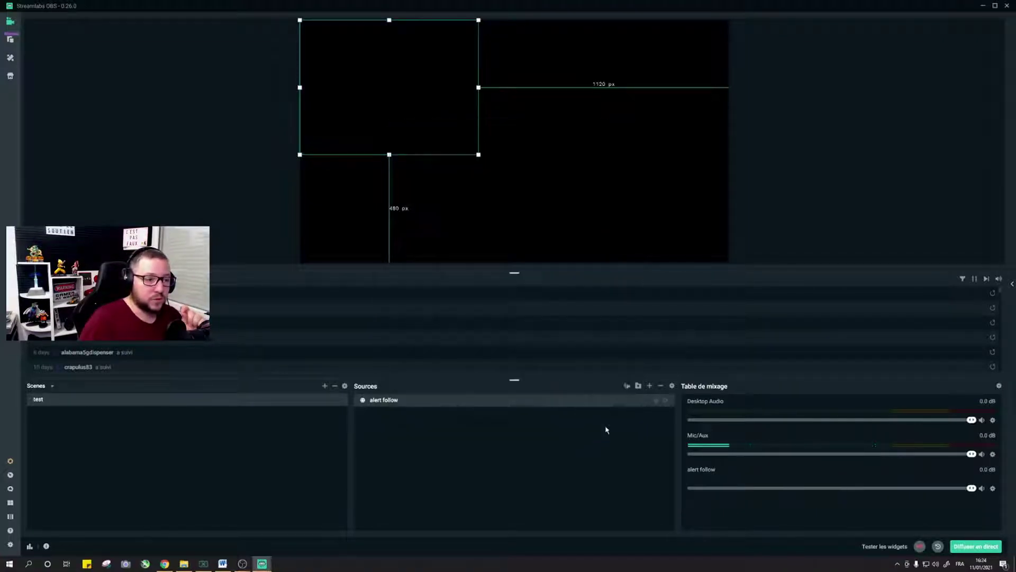
- Move the alert follow source to about 590 px from the canvas's left edge and 168 px from its top, and play a test follow alert
drag(467, 118, 583, 157)
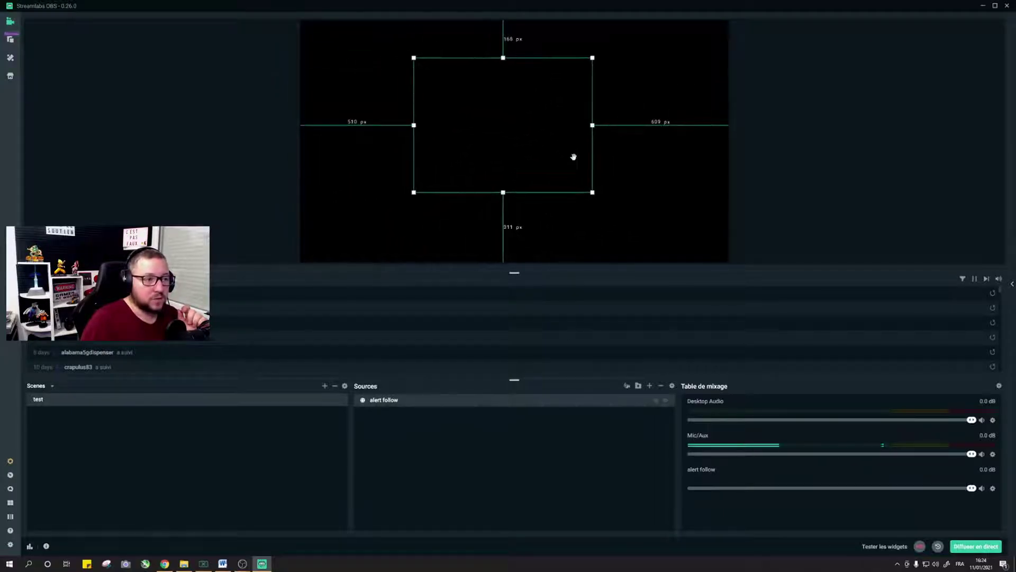
click(885, 547)
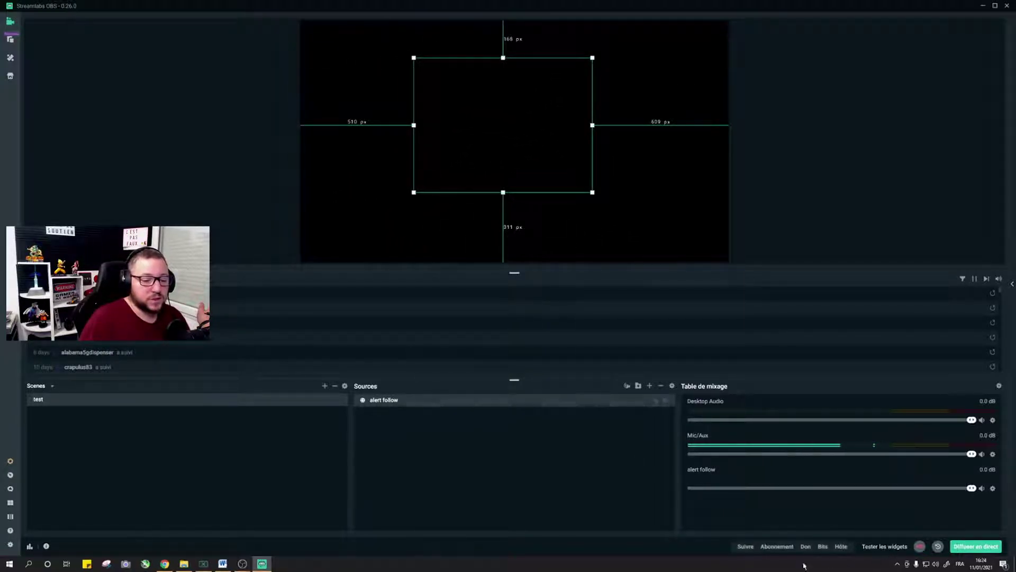
click(746, 547)
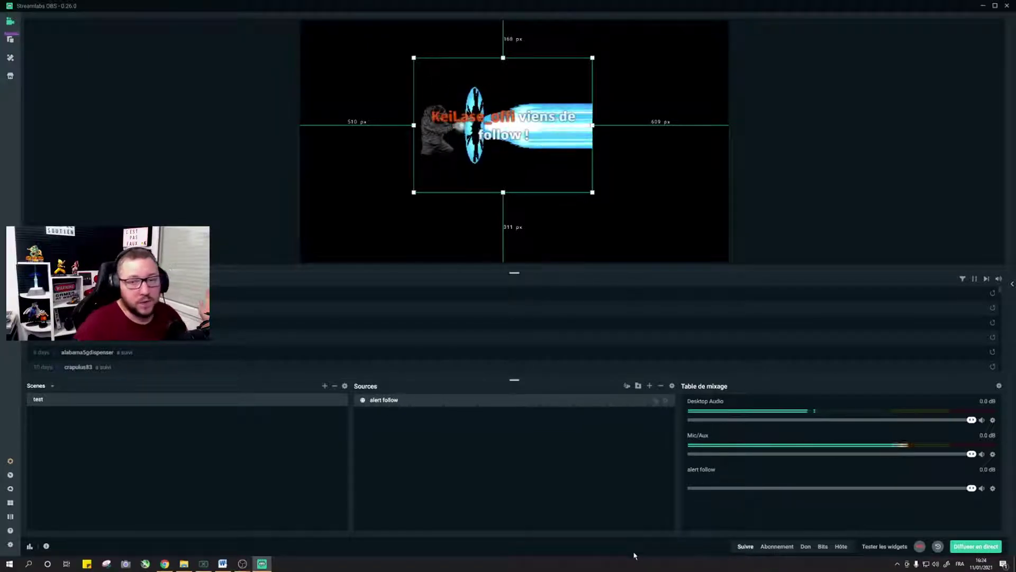